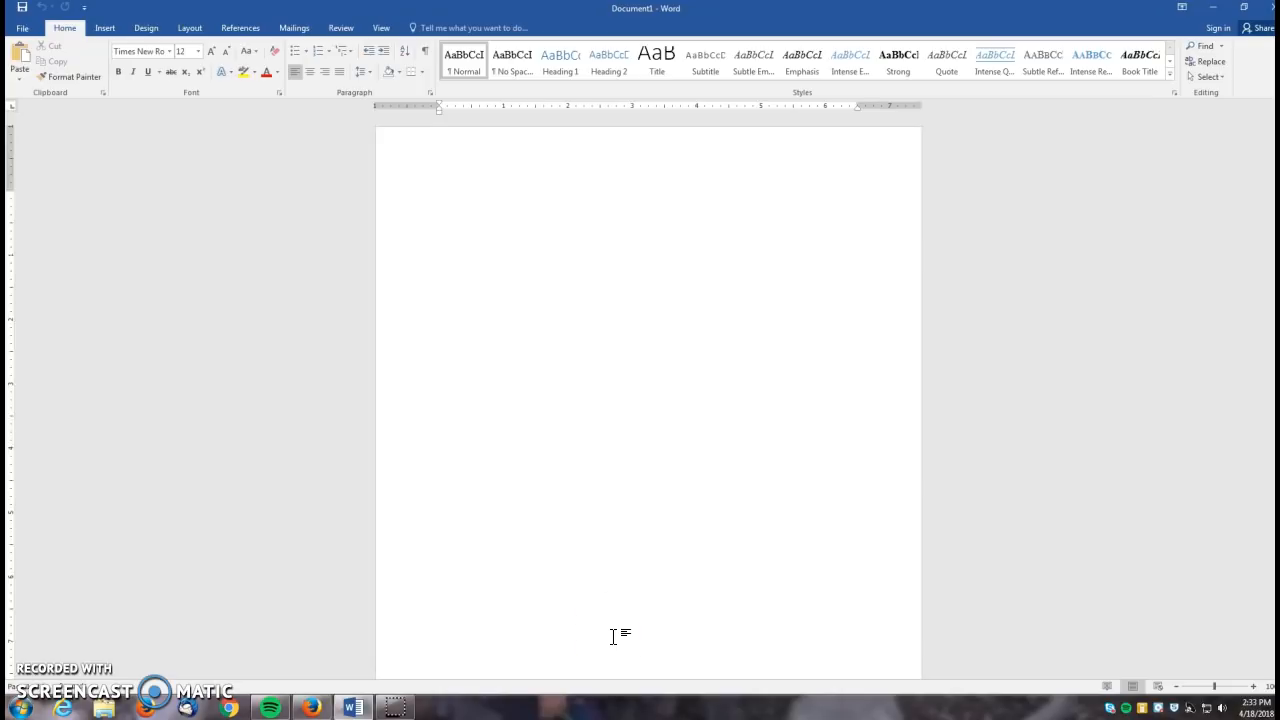
Insert a page number at the top of the page using the right-aligned Plain Number 3 style
{"action": "left_click", "coordinate": [106, 28]}
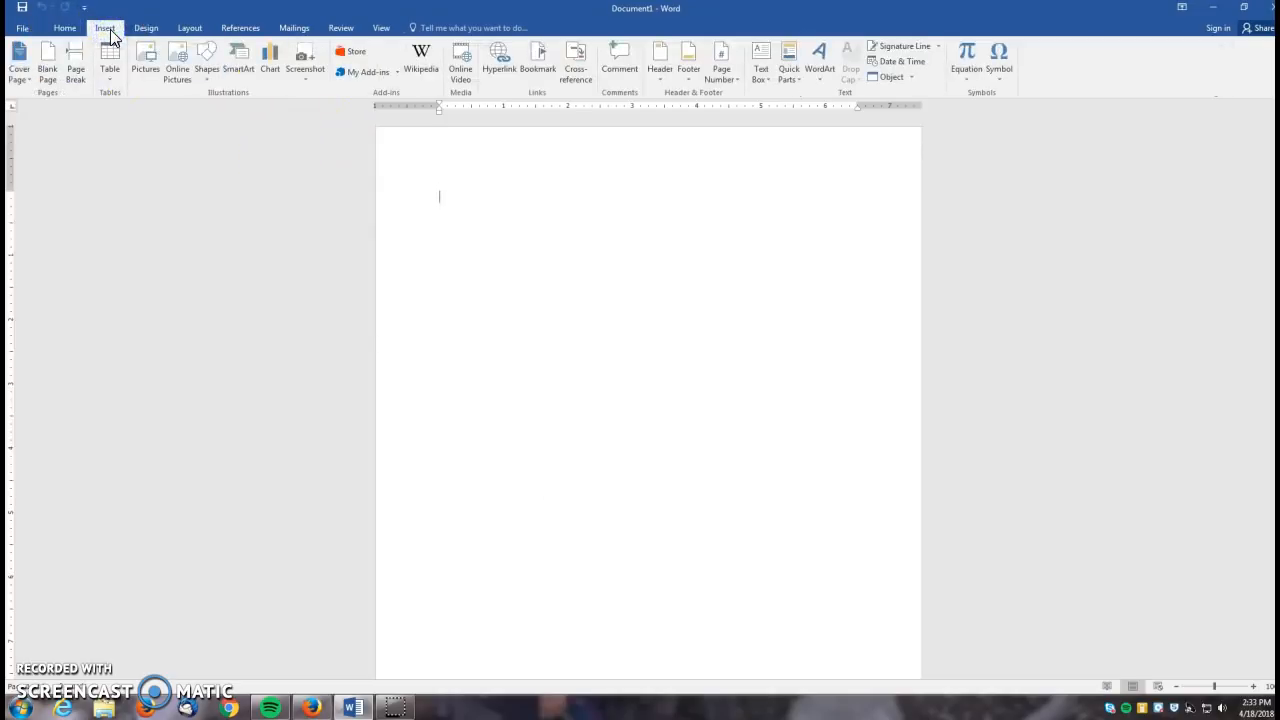
{"action": "left_click", "coordinate": [733, 77]}
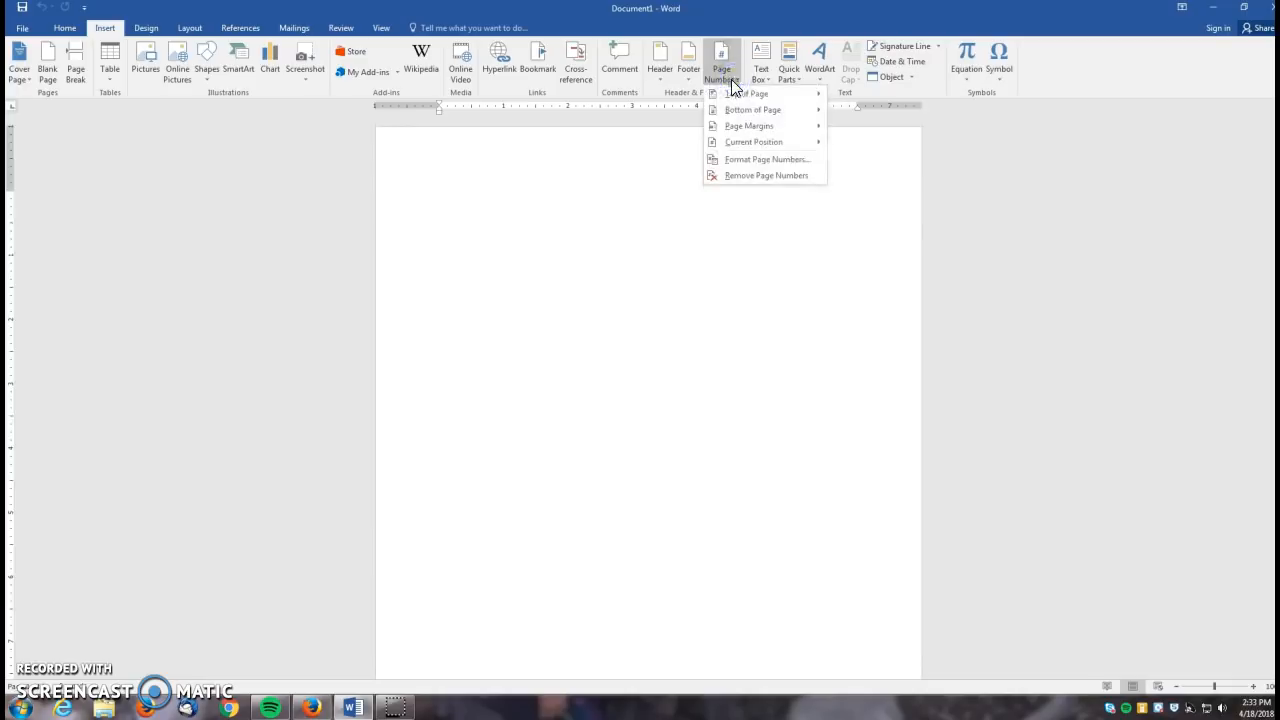
{"action": "mouse_move", "coordinate": [731, 92]}
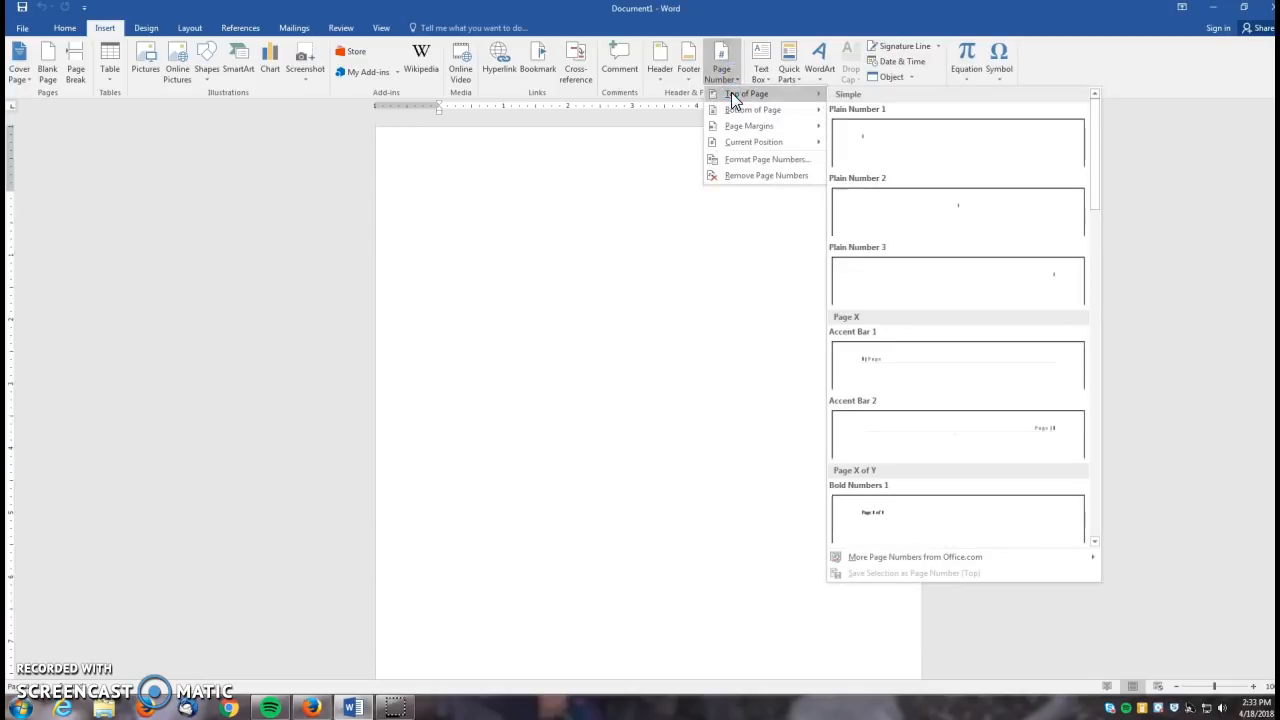
{"action": "left_click", "coordinate": [1010, 286]}
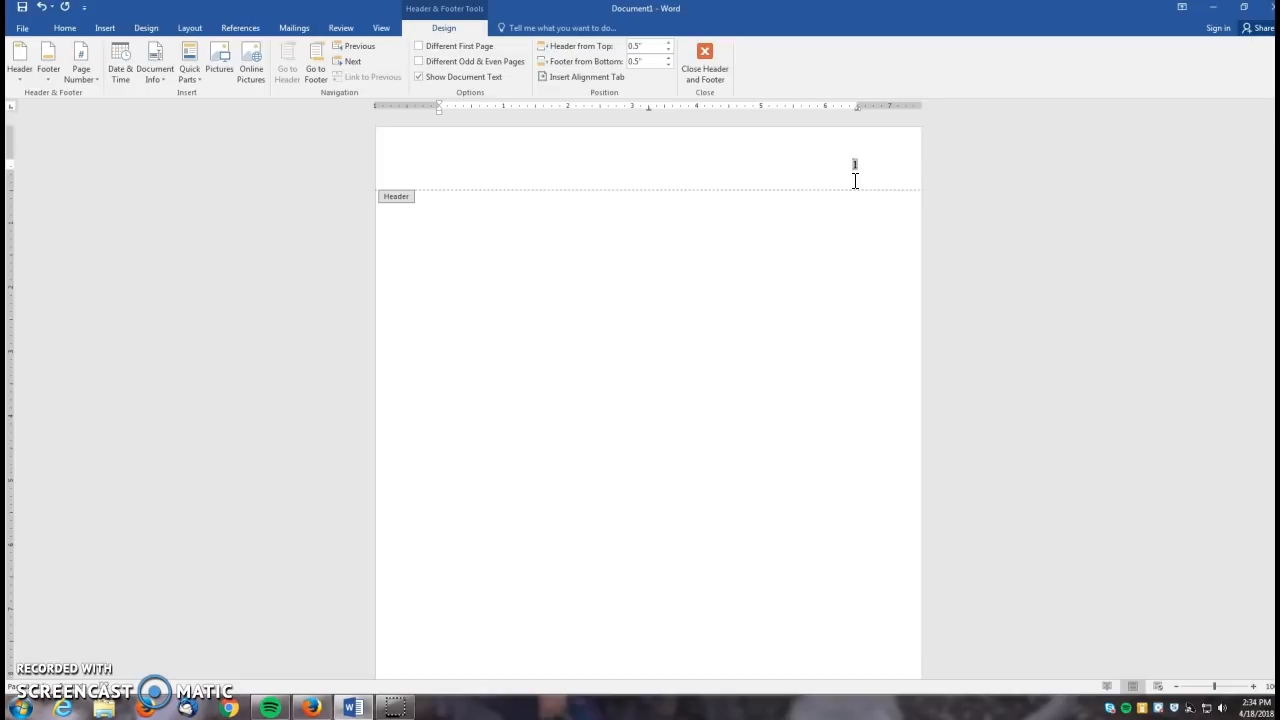
Add the title COLLEGE SUCCESS at the header's left margin, keeping the page number at the right margin
{"action": "type", "text": "COLLEGE SUCCESS"}
{"action": "key", "text": "Tab"}
{"action": "key", "text": "BackSpace"}
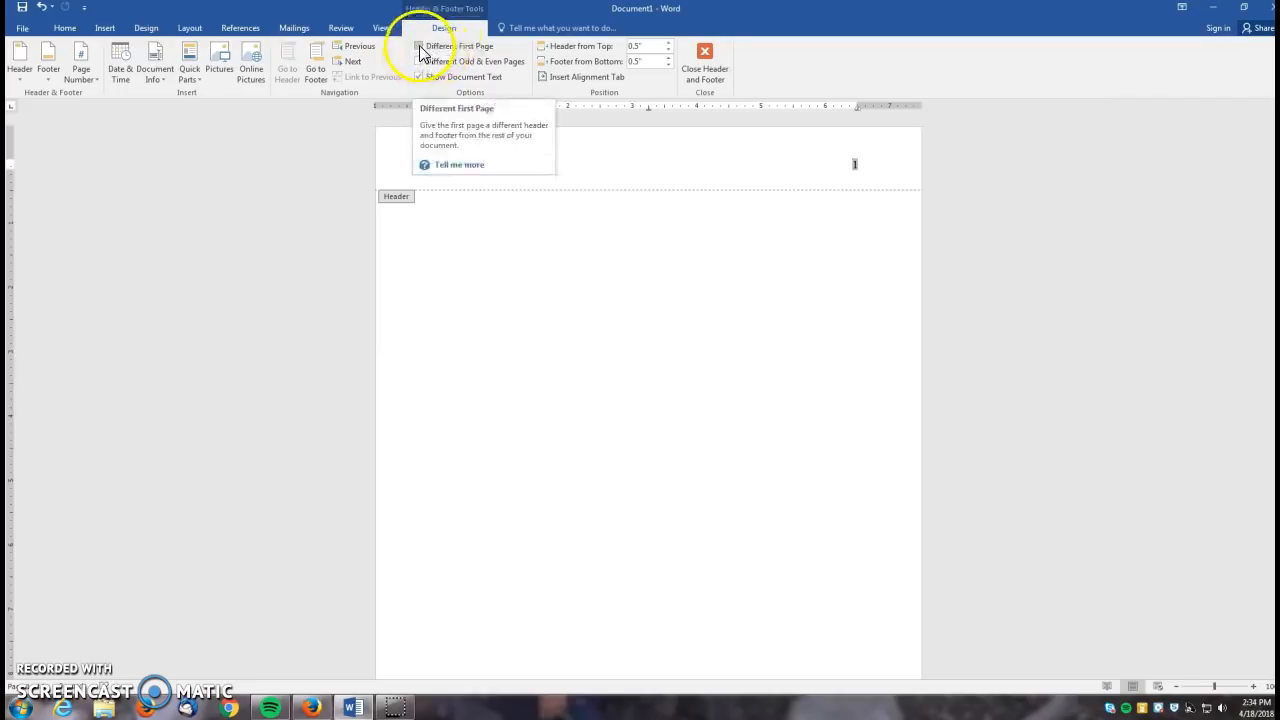
Enable a different first-page header and insert a Plain Number 3 page number at the top of it
{"action": "left_click", "coordinate": [419, 47]}
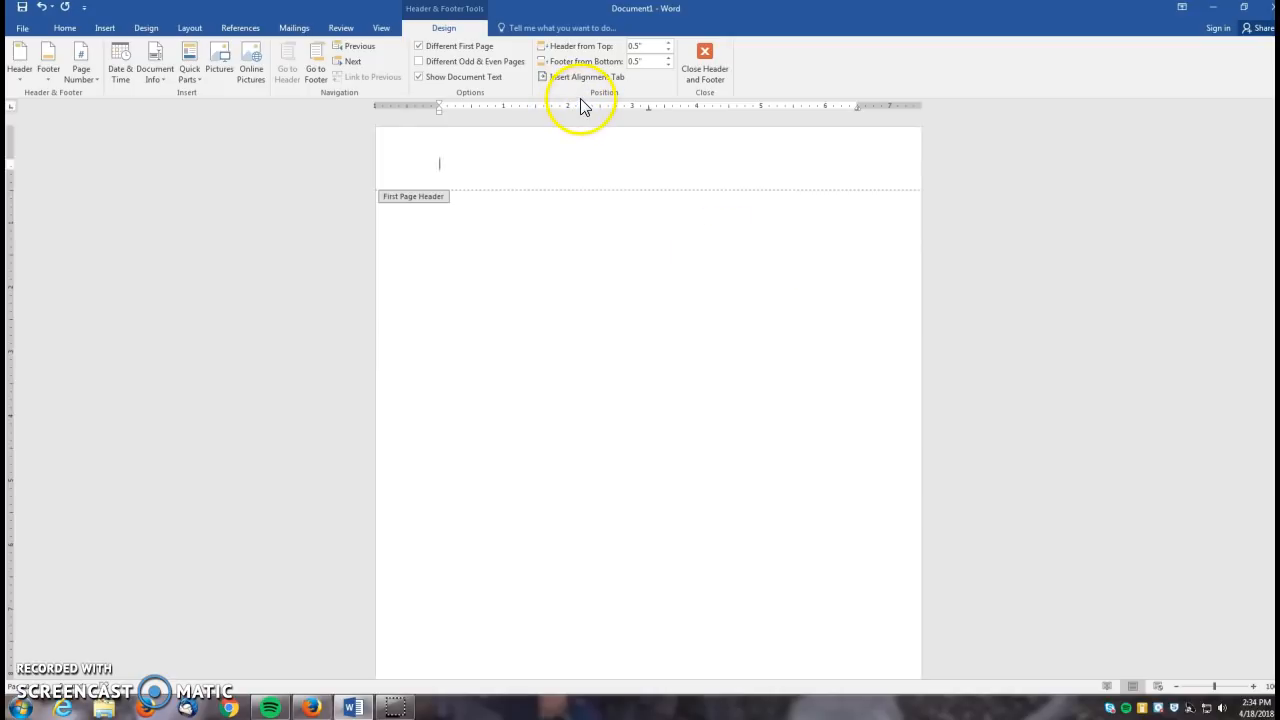
{"action": "left_click", "coordinate": [91, 79]}
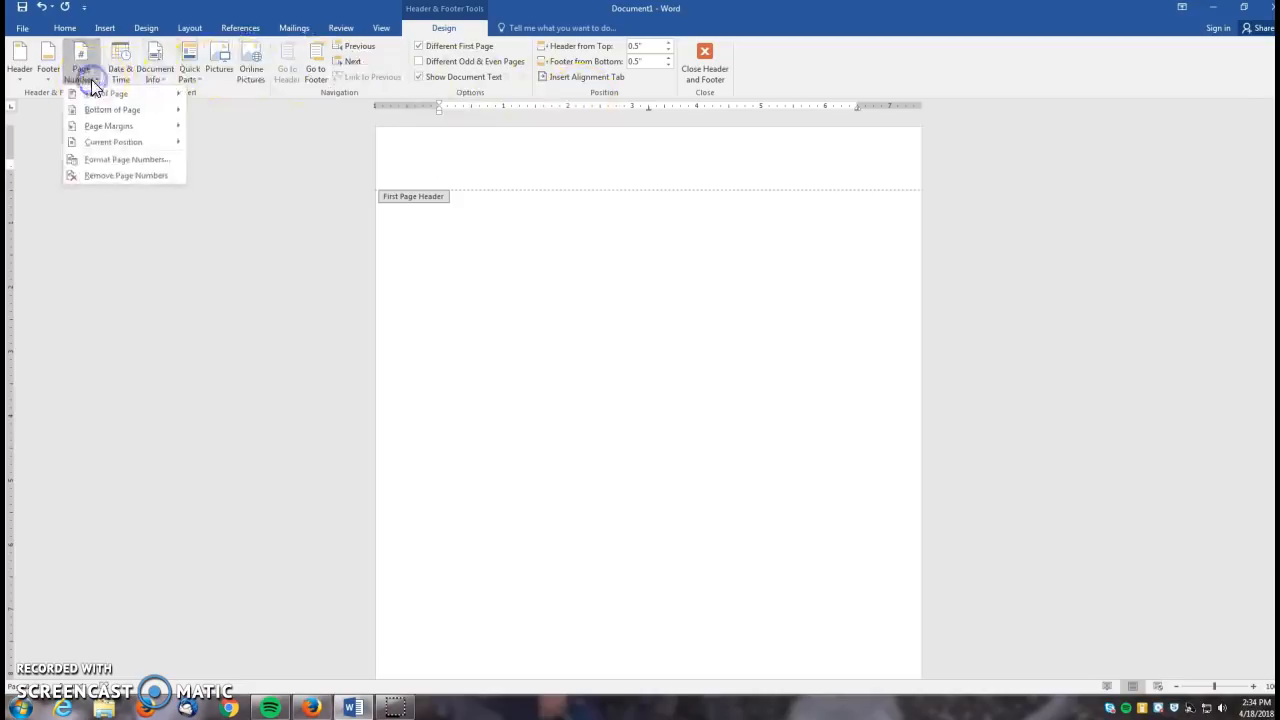
{"action": "mouse_move", "coordinate": [96, 96]}
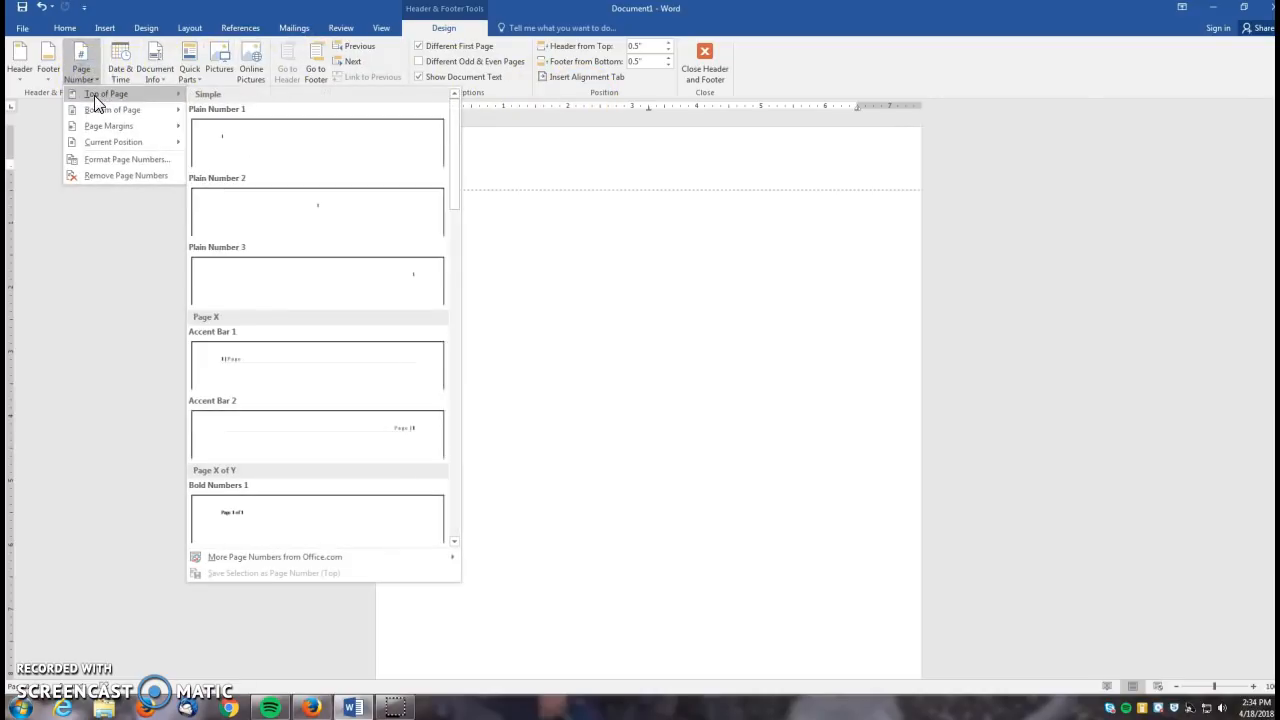
{"action": "left_click", "coordinate": [366, 286]}
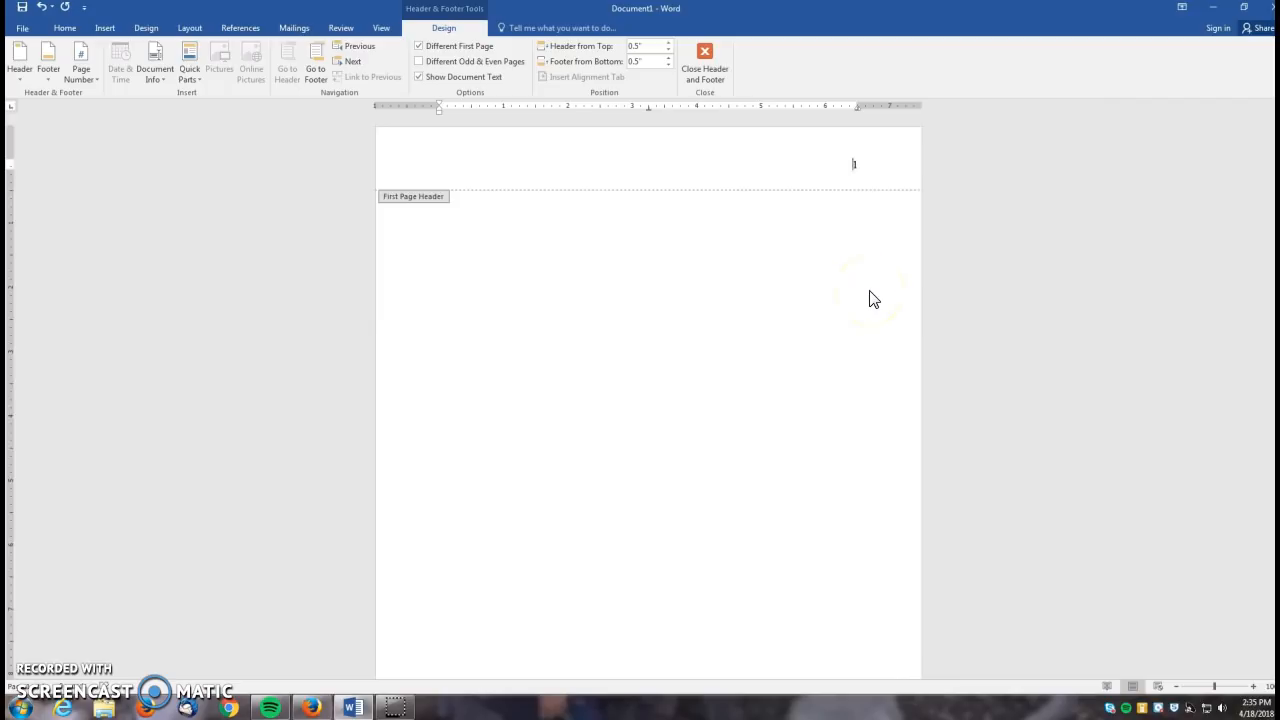
Enter "Running head: COLLEGE SUCCESS" left-aligned in the first-page header with the page number at the right margin, and close the header
{"action": "left_click", "coordinate": [852, 164]}
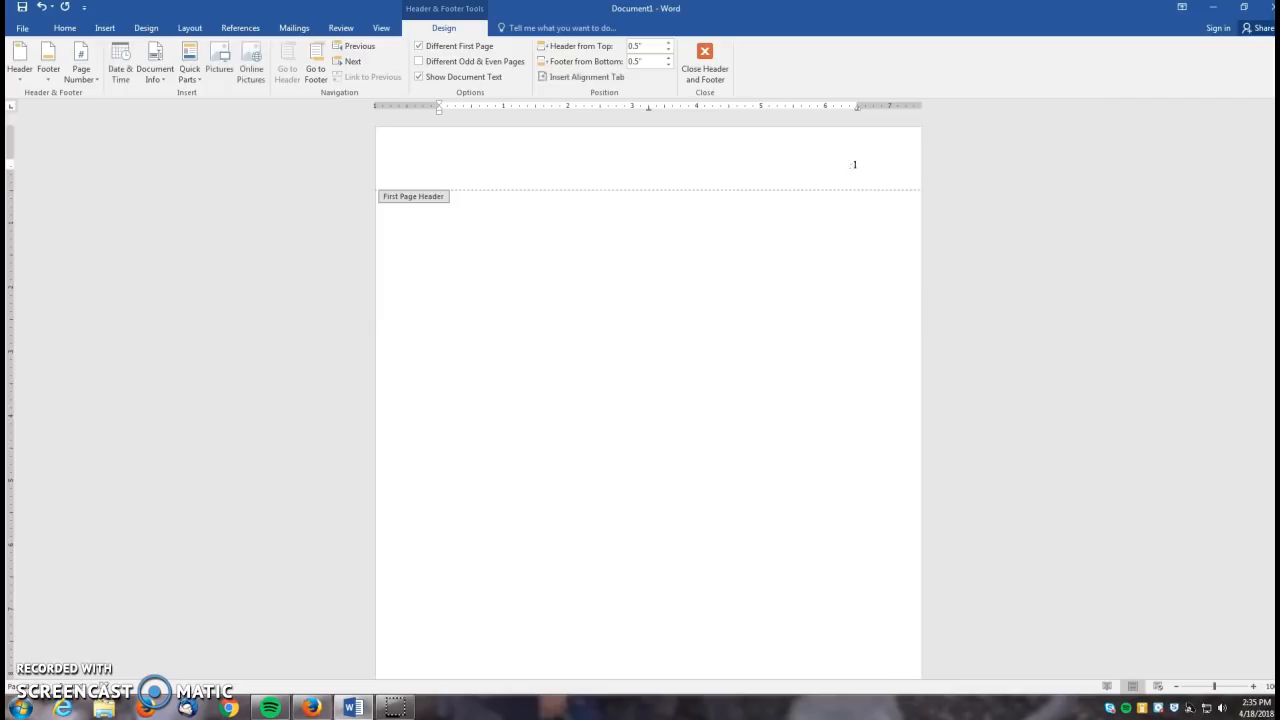
{"action": "type", "text": "Running head: COLLEGE SUCCESS"}
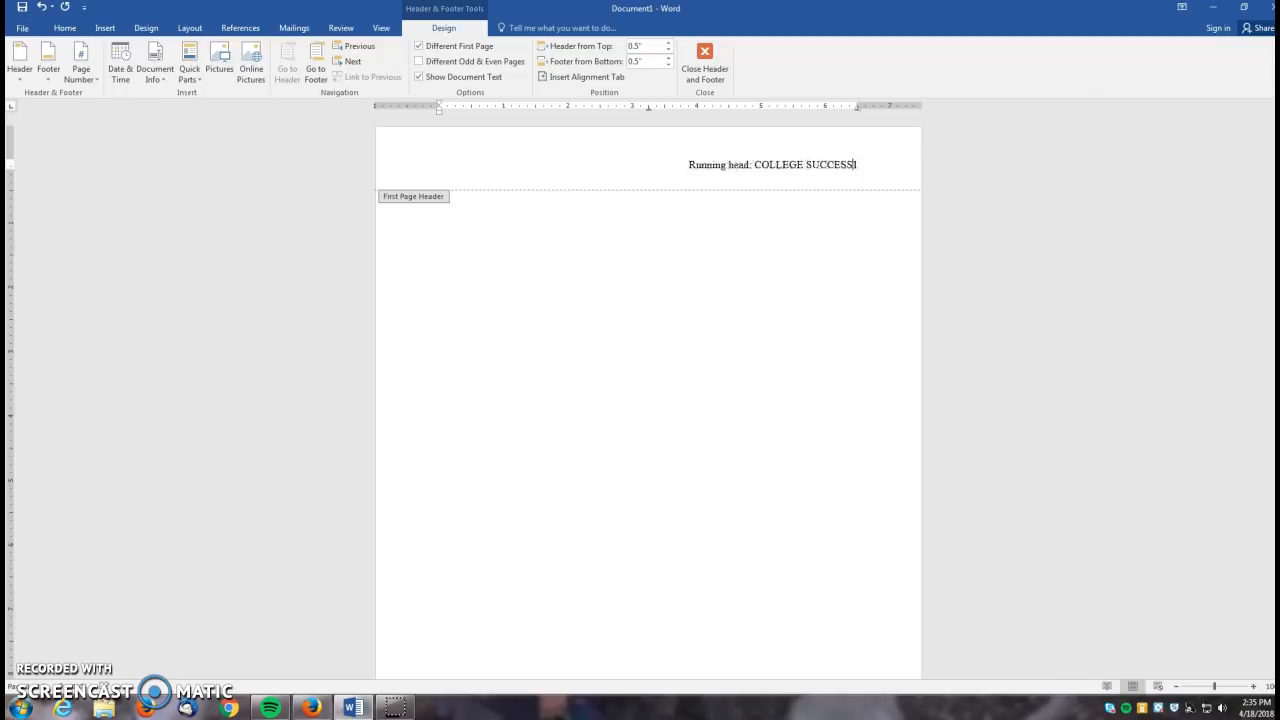
{"action": "key", "text": "Tab"}
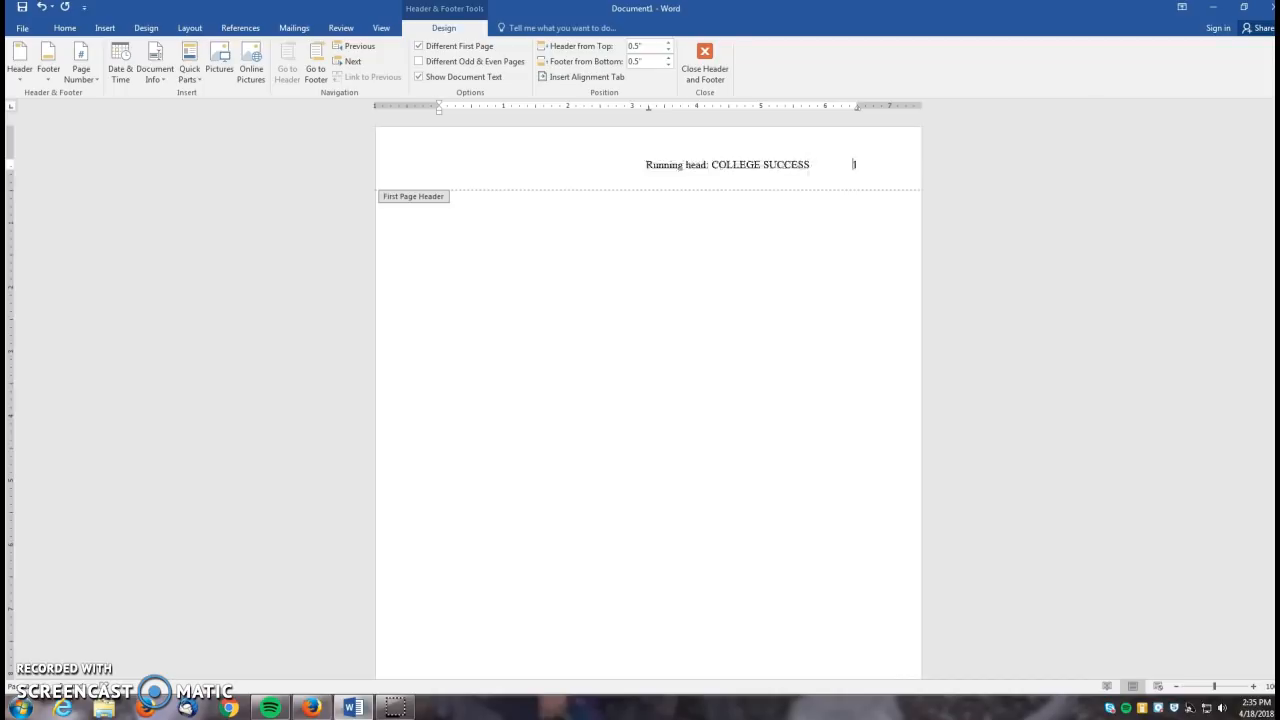
{"action": "key", "text": "ctrl+l"}
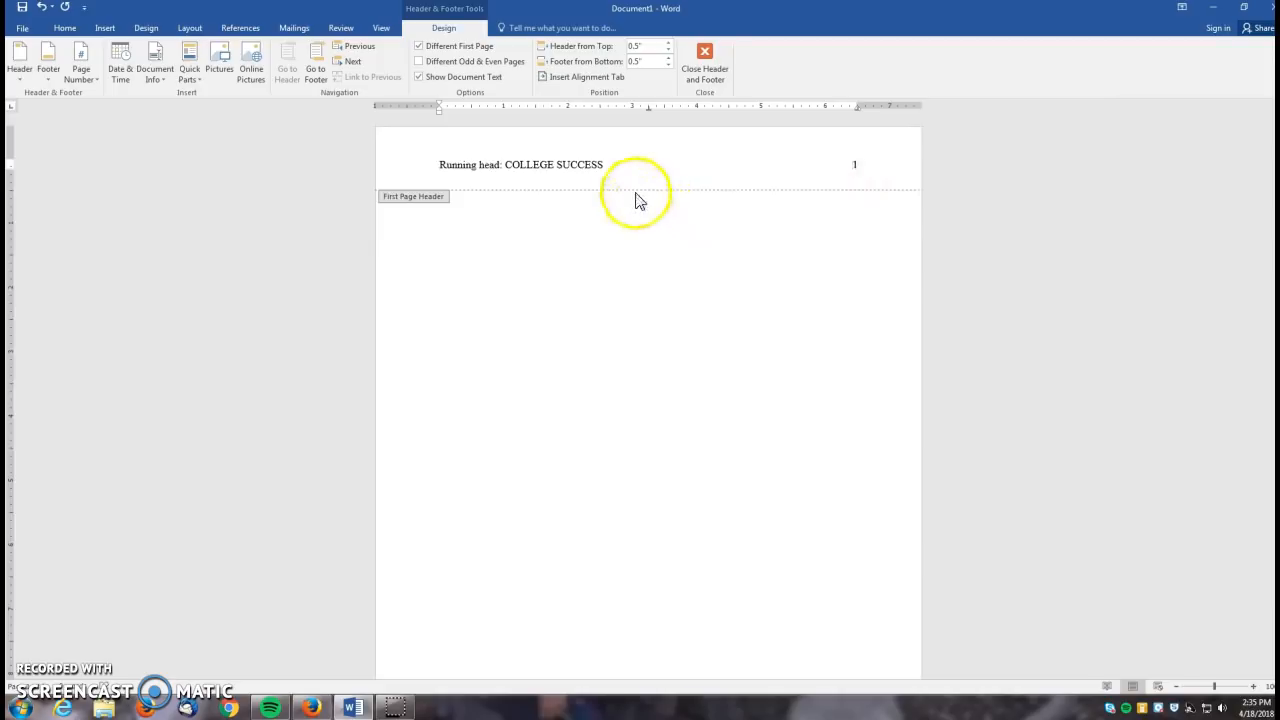
{"action": "double_click", "coordinate": [660, 317]}
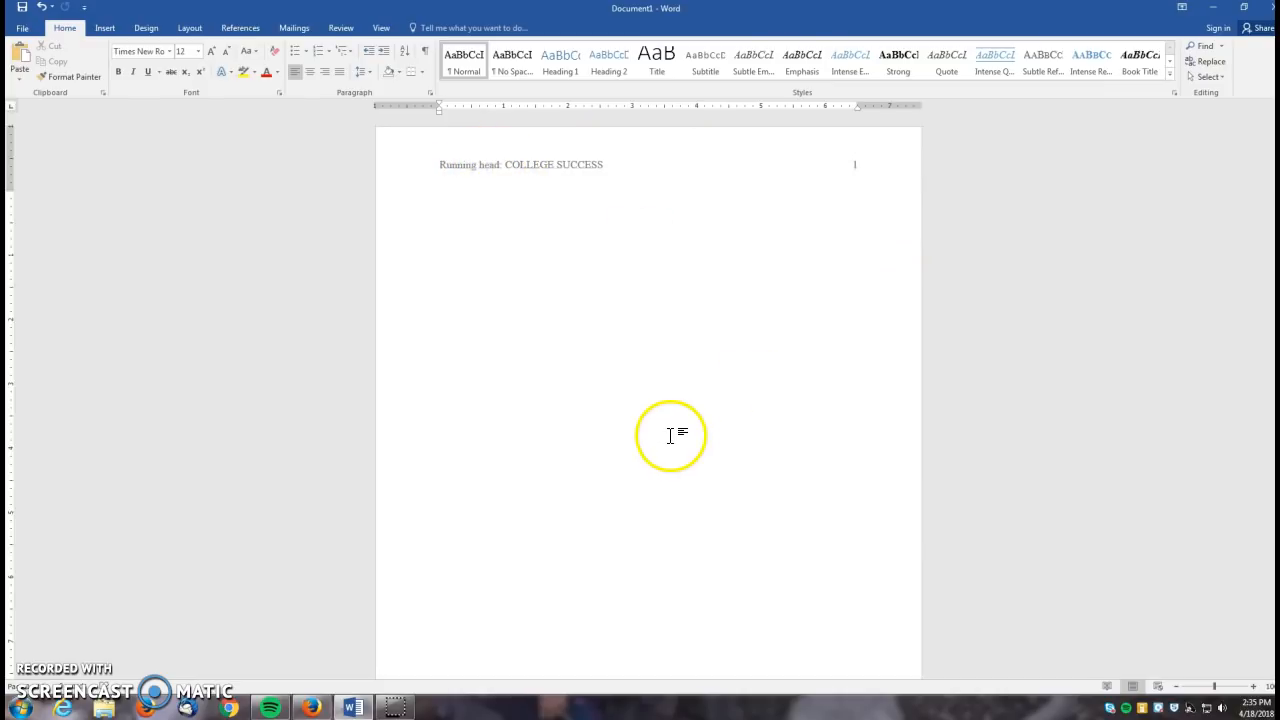
Add blank lines to the body until a second page starts, and check the headers of both pages
{"action": "key", "text": "Return"}
{"action": "key", "text": "Return"}
{"action": "key", "text": "Return"}
{"action": "key", "text": "Return"}
{"action": "key", "text": "Return"}
{"action": "key", "text": "Return"}
{"action": "key", "text": "Return"}
{"action": "key", "text": "Return"}
{"action": "key", "text": "Return"}
{"action": "key", "text": "Return"}
{"action": "key", "text": "Return"}
{"action": "key", "text": "Return"}
{"action": "key", "text": "Return"}
{"action": "key", "text": "Return"}
{"action": "key", "text": "Return"}
{"action": "key", "text": "Return"}
{"action": "key", "text": "Return"}
{"action": "key", "text": "Return"}
{"action": "key", "text": "Return"}
{"action": "key", "text": "Return"}
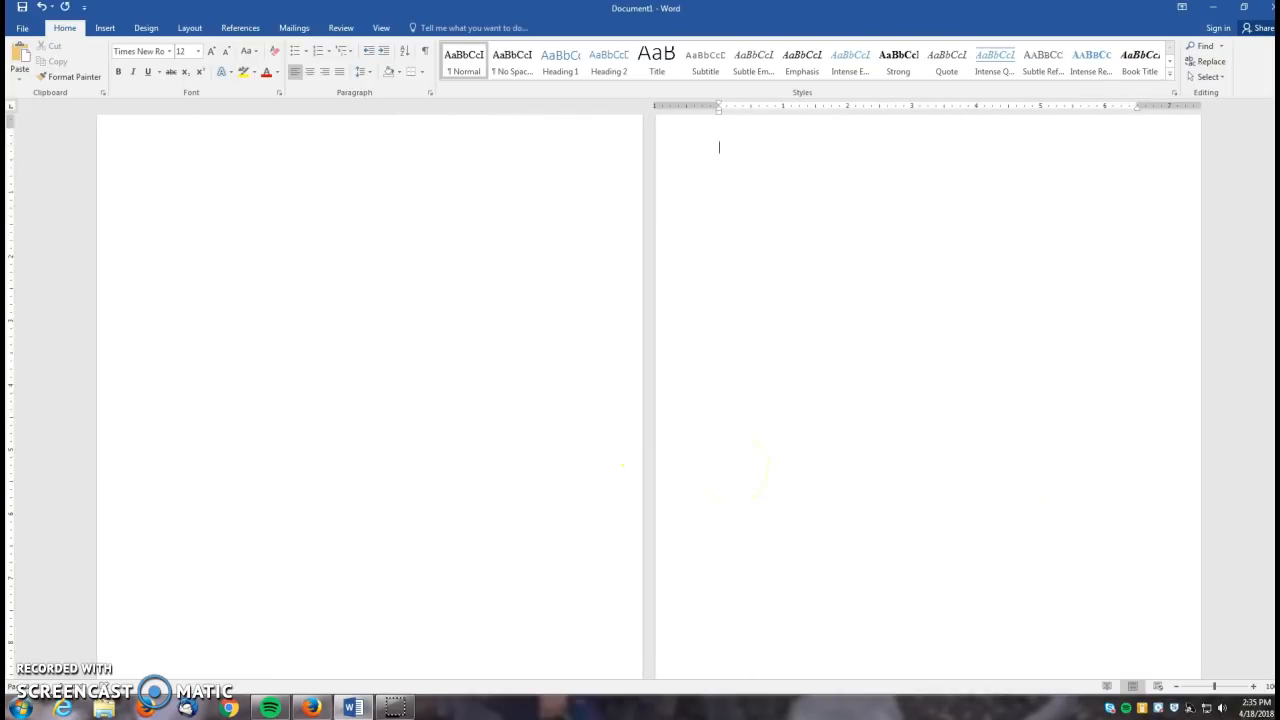
{"action": "scroll", "coordinate": [866, 369], "scroll_direction": "up", "scroll_amount": 2}
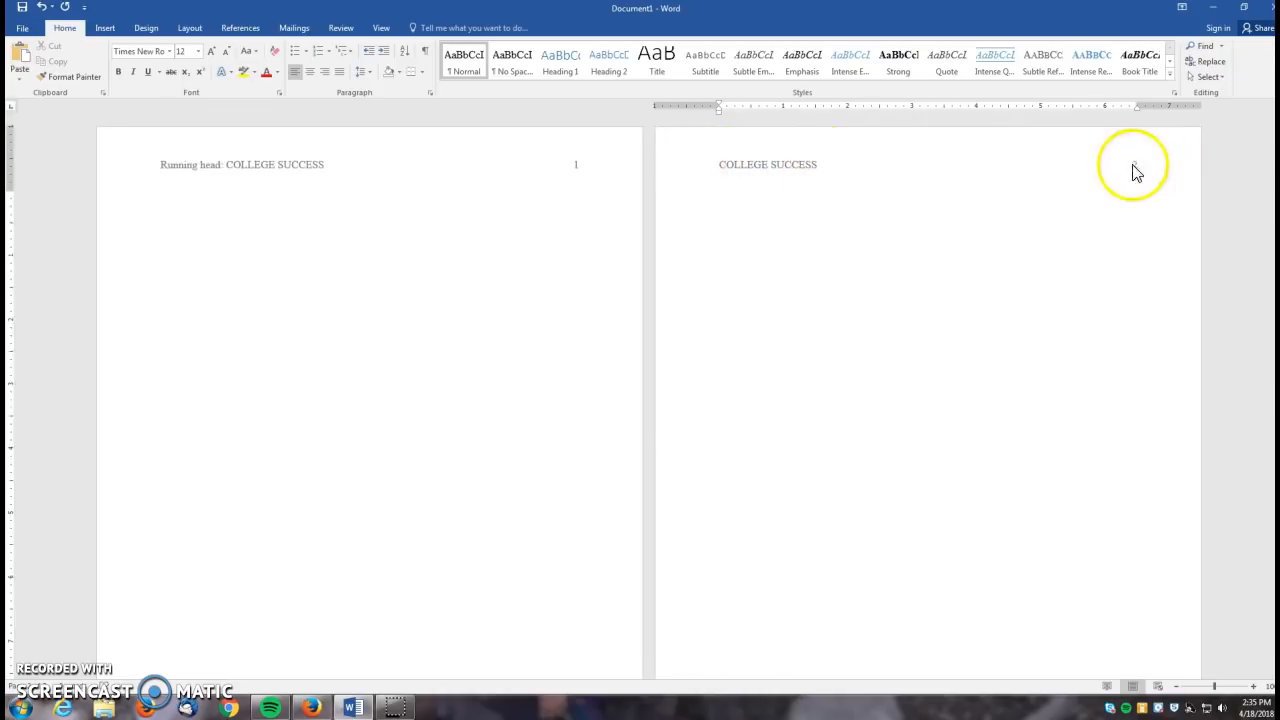
Set the line spacing of the first body line on the title page to double (2.0)
{"action": "left_click", "coordinate": [189, 229]}
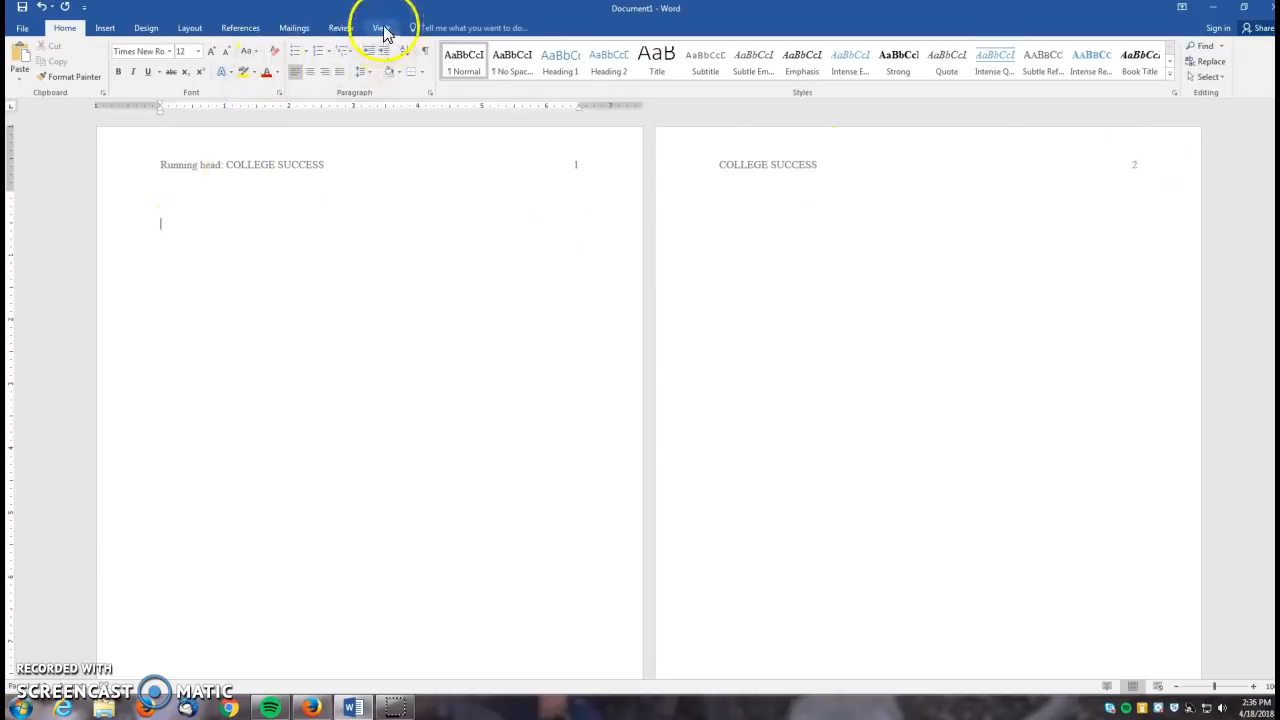
{"action": "left_click", "coordinate": [381, 28]}
{"action": "left_click", "coordinate": [268, 80]}
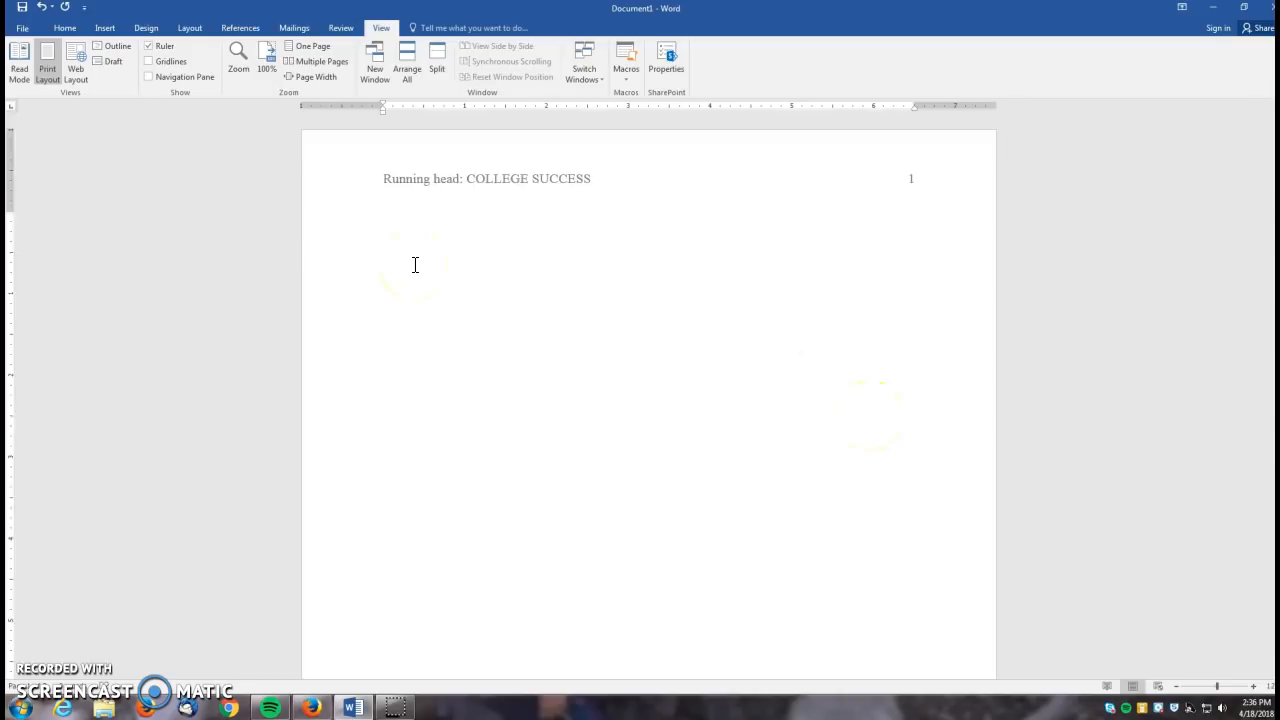
{"action": "left_click", "coordinate": [407, 252]}
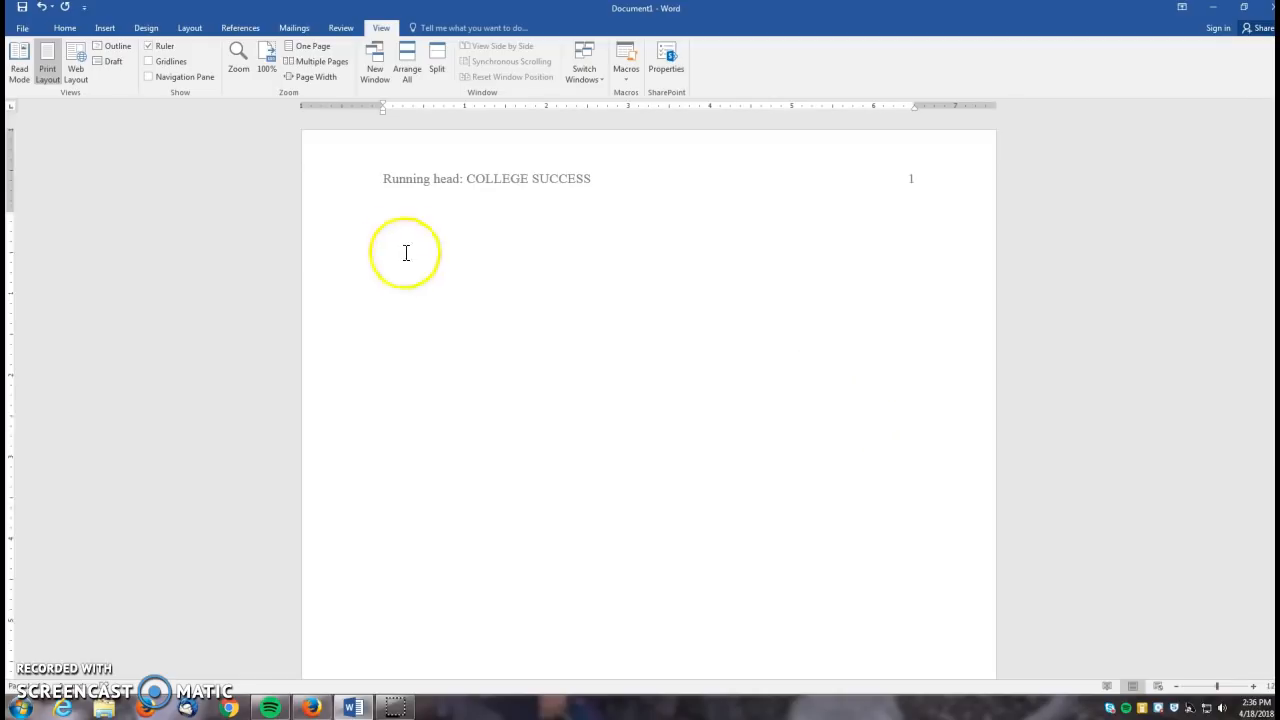
{"action": "left_click", "coordinate": [398, 222]}
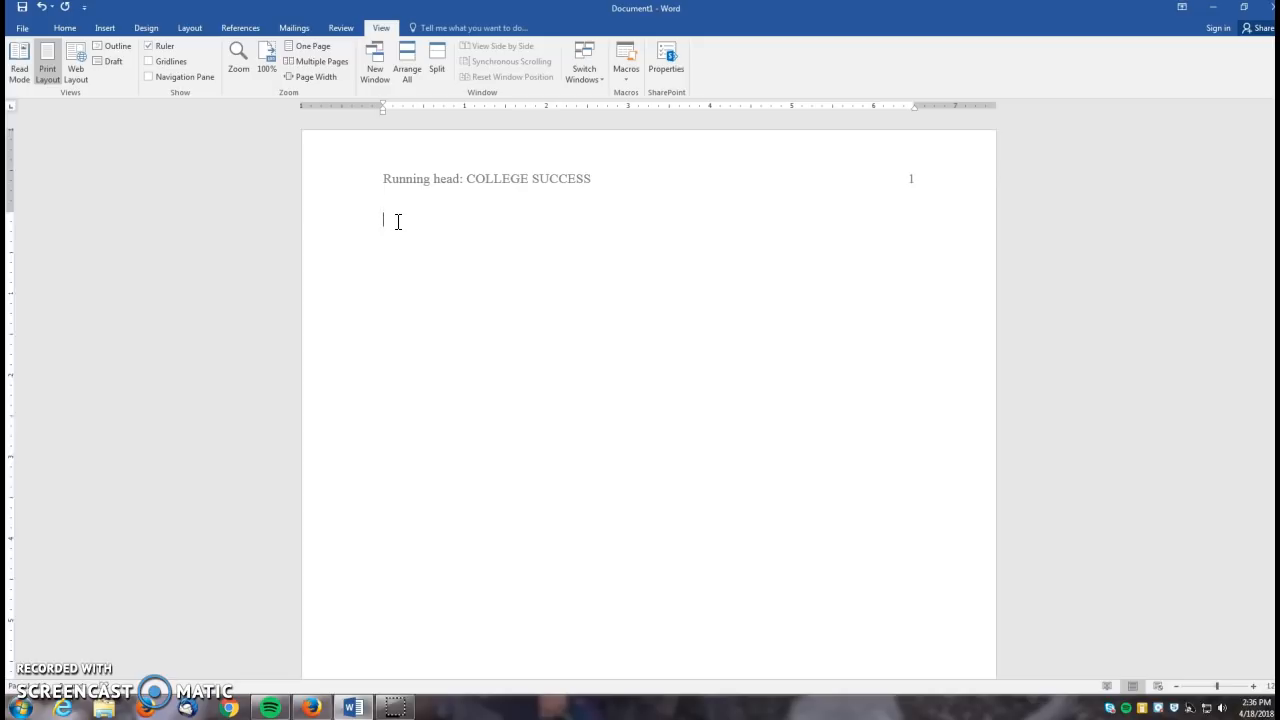
{"action": "left_click", "coordinate": [64, 27]}
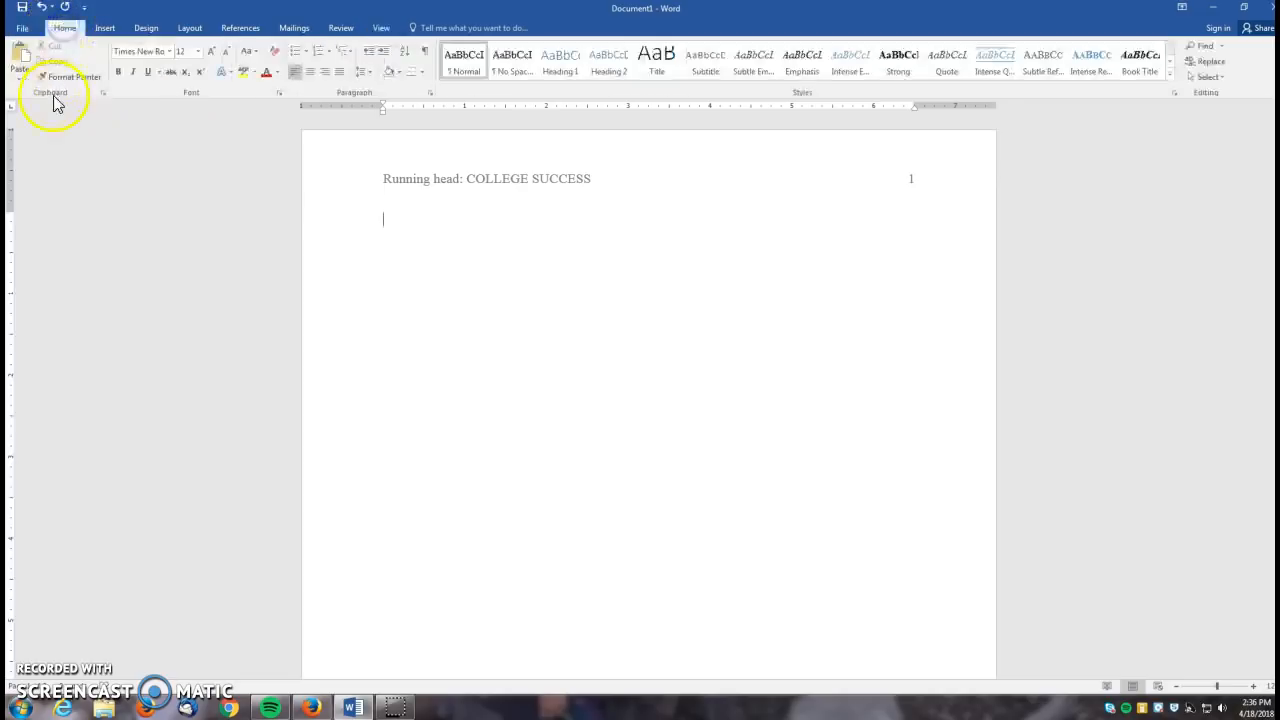
{"action": "left_click", "coordinate": [431, 95]}
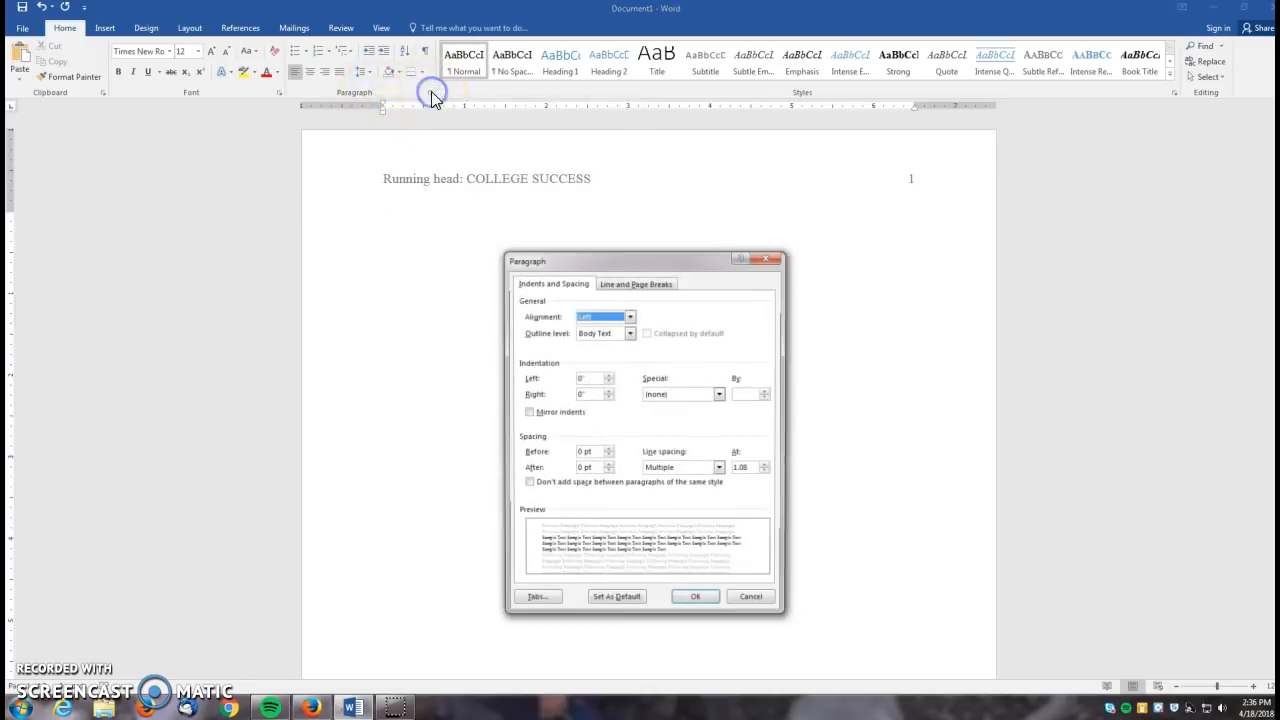
{"action": "left_click", "coordinate": [721, 470]}
{"action": "left_click", "coordinate": [672, 499]}
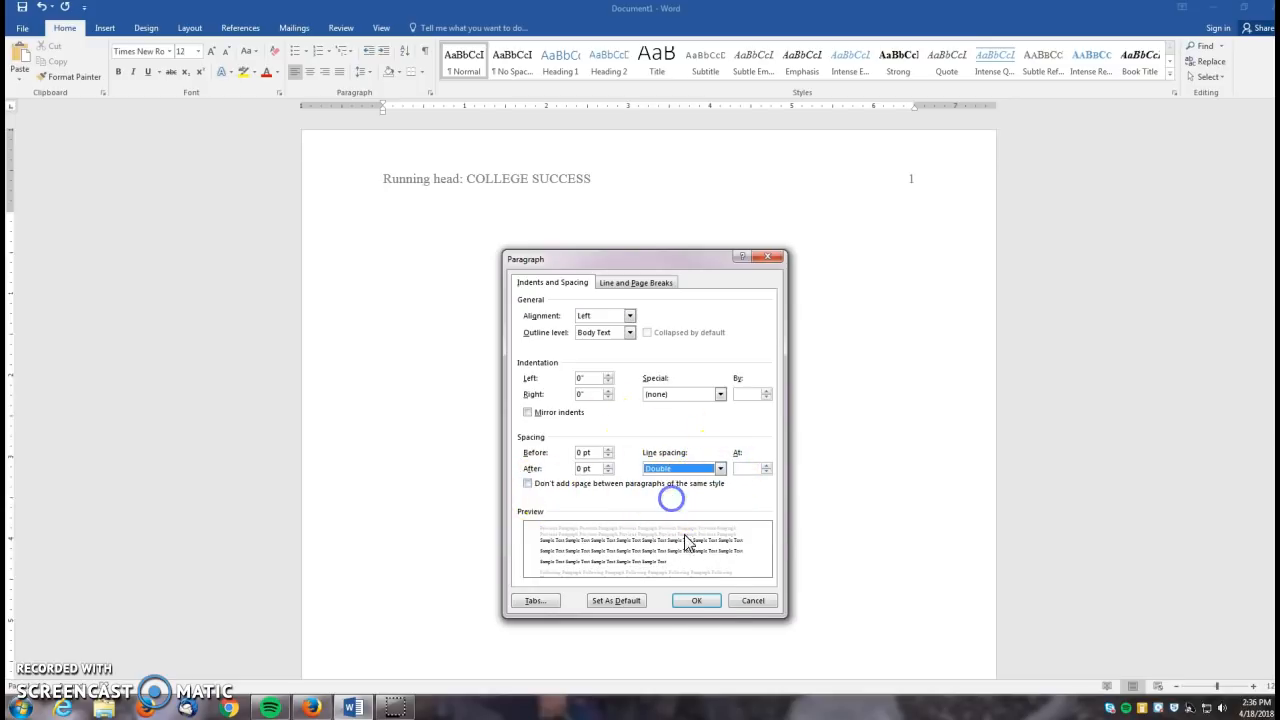
{"action": "left_click", "coordinate": [694, 601]}
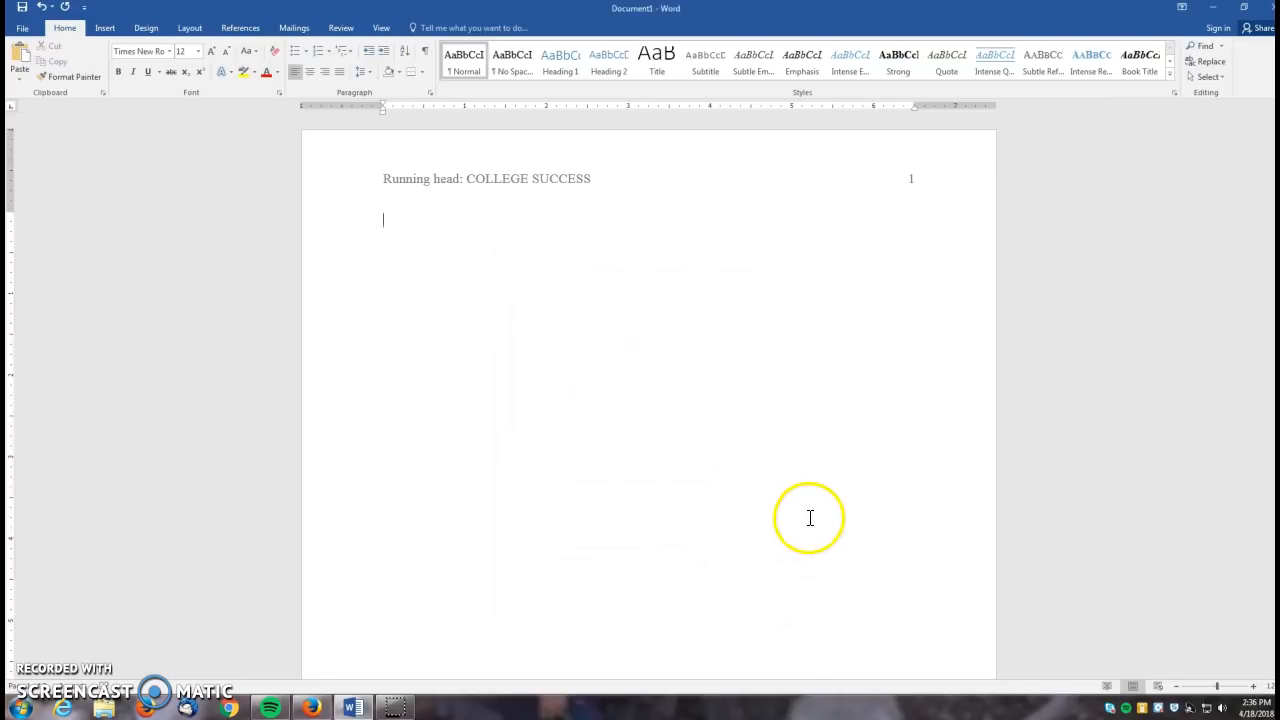
{"action": "left_click", "coordinate": [366, 74]}
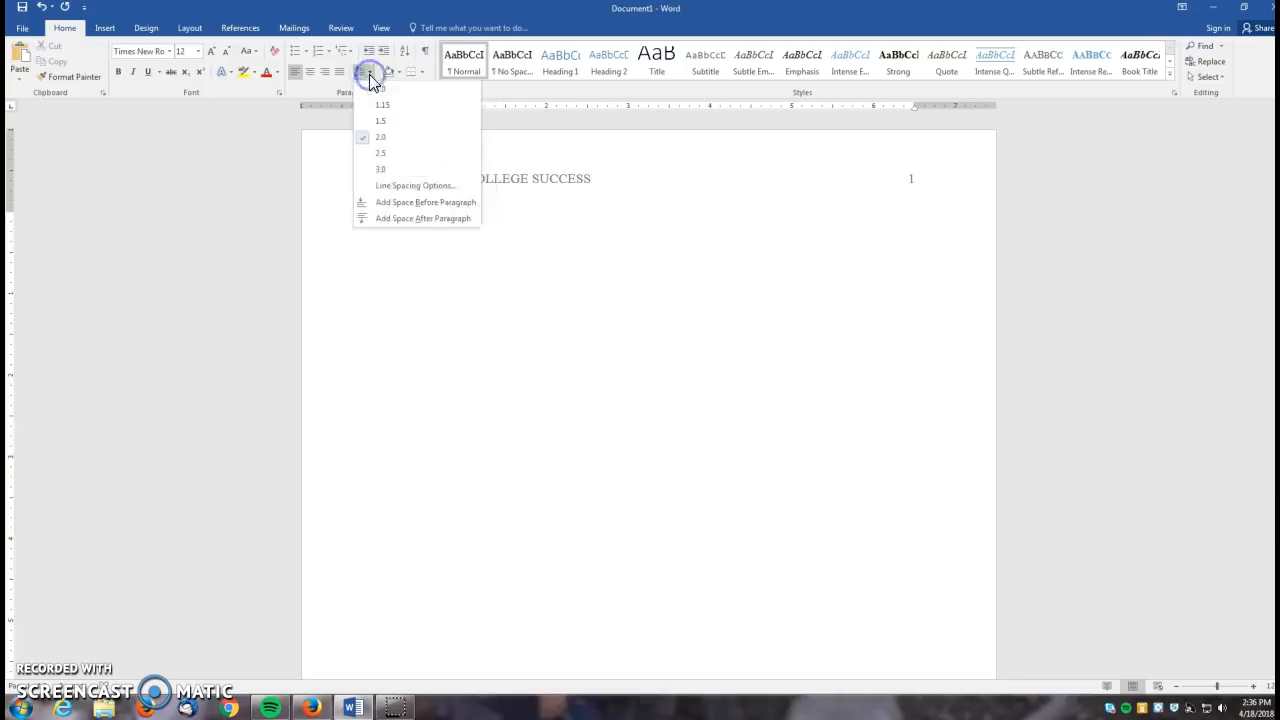
{"action": "left_click", "coordinate": [387, 143]}
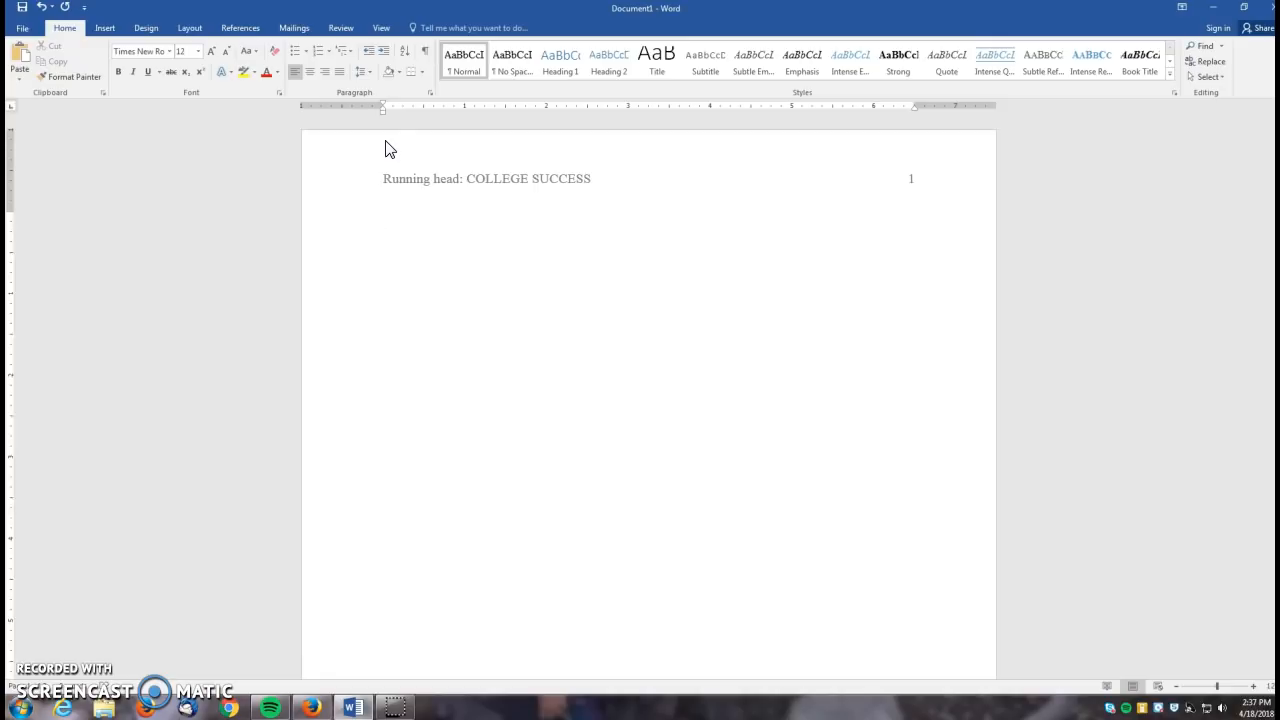
Enter the centred title "College Success: An Informal Survey of Community College Students" several lines down the title page
{"action": "left_click", "coordinate": [311, 84]}
{"action": "type", "text": "C"}
{"action": "type", "text": "ollege Success:"}
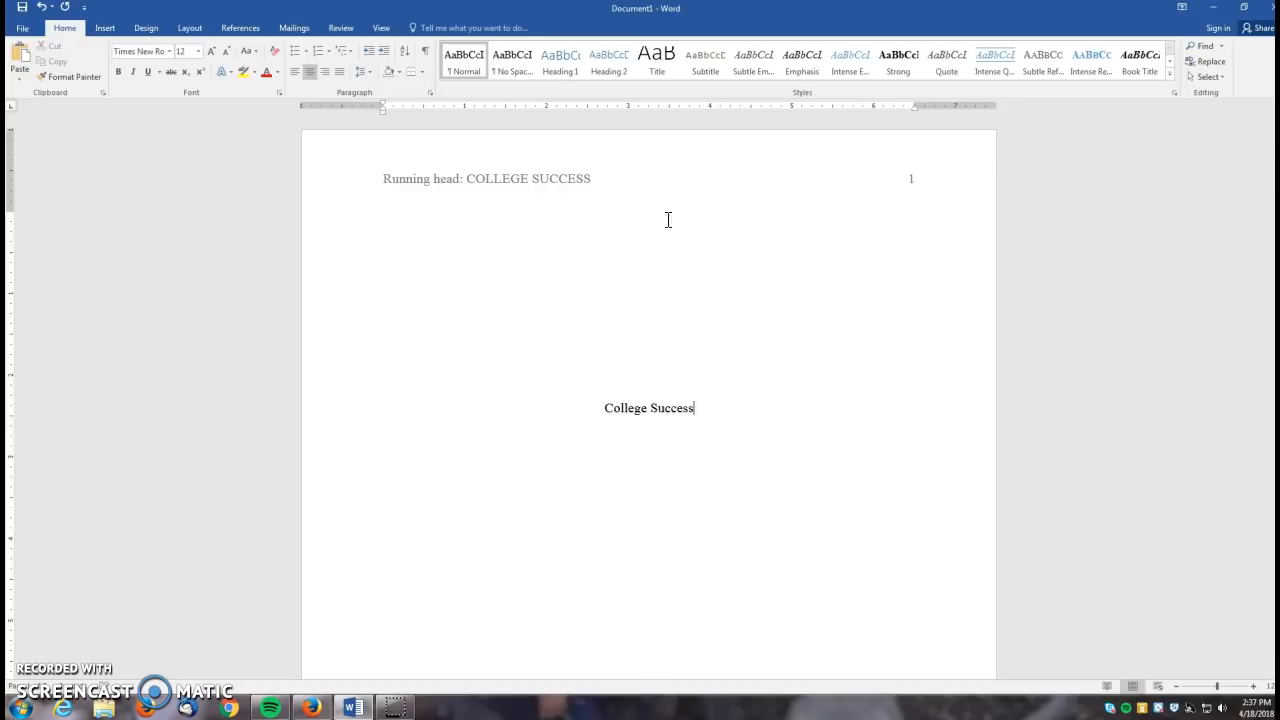
{"action": "type", "text": " Ar Informa S"}
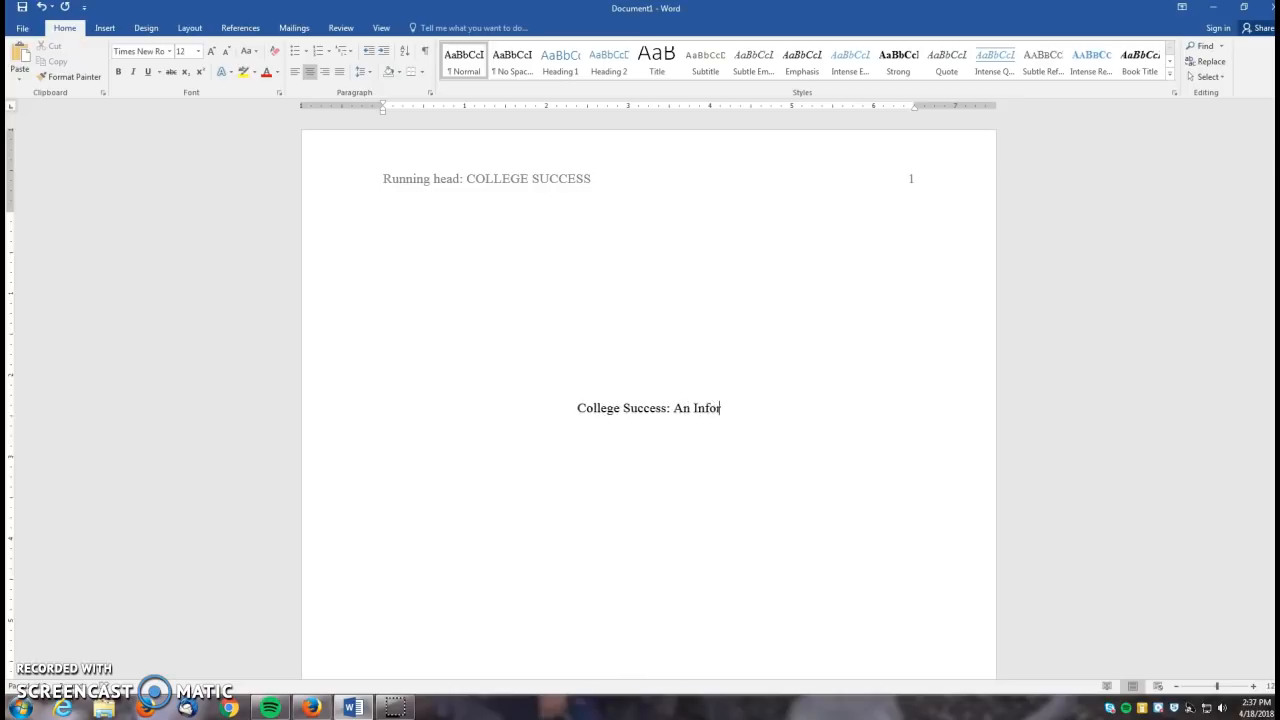
{"action": "key", "text": "BackSpace"}
{"action": "key", "text": "BackSpace"}
{"action": "type", "text": "l Surv"}
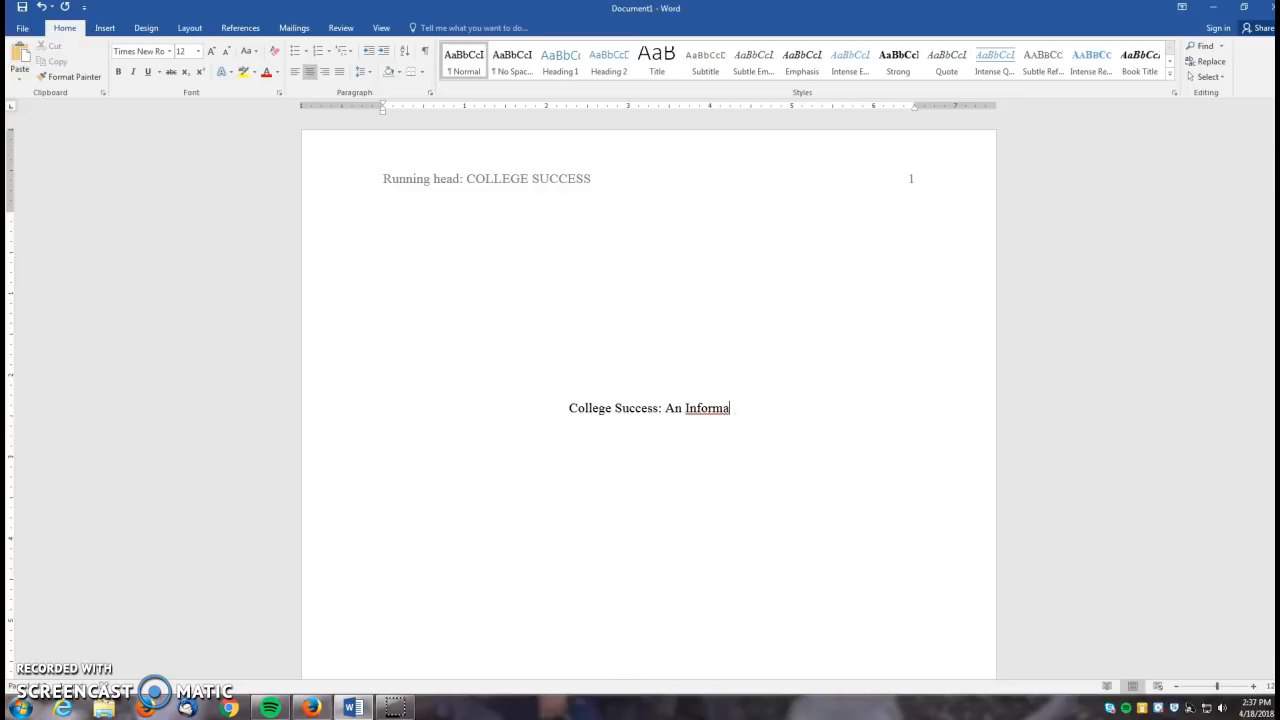
{"action": "type", "text": "e"}
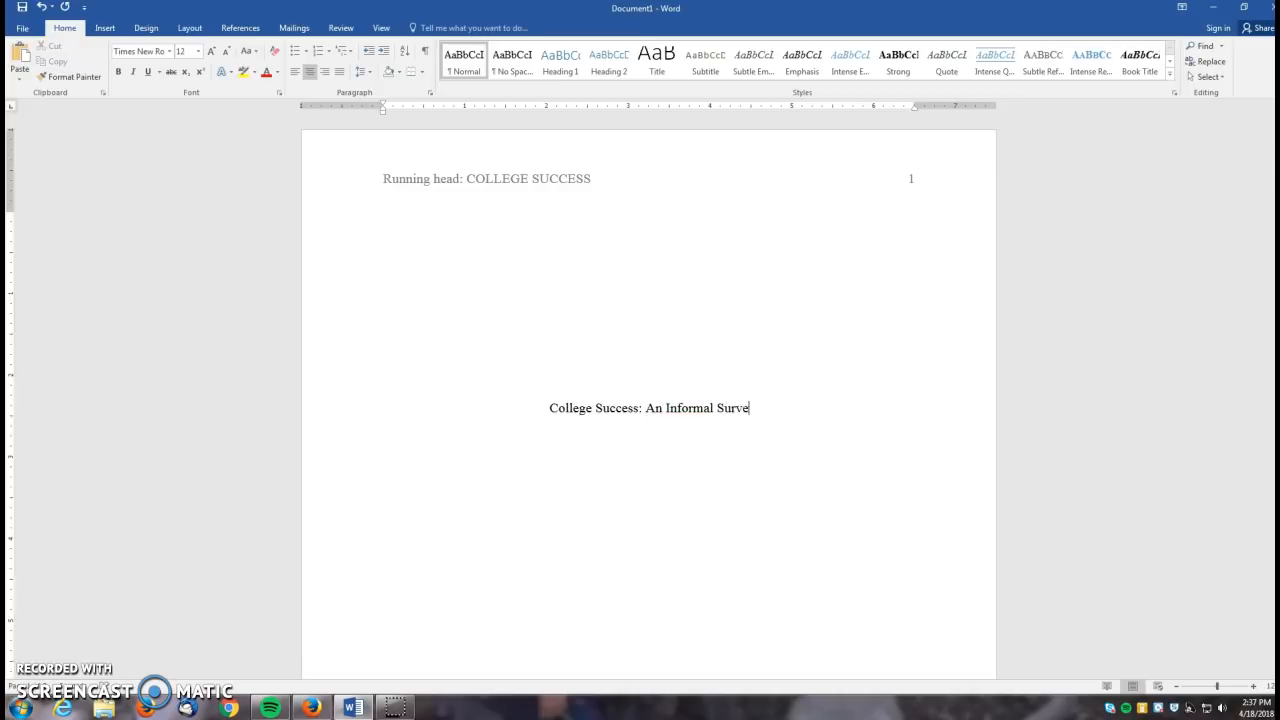
{"action": "type", "text": "y of Conmu"}
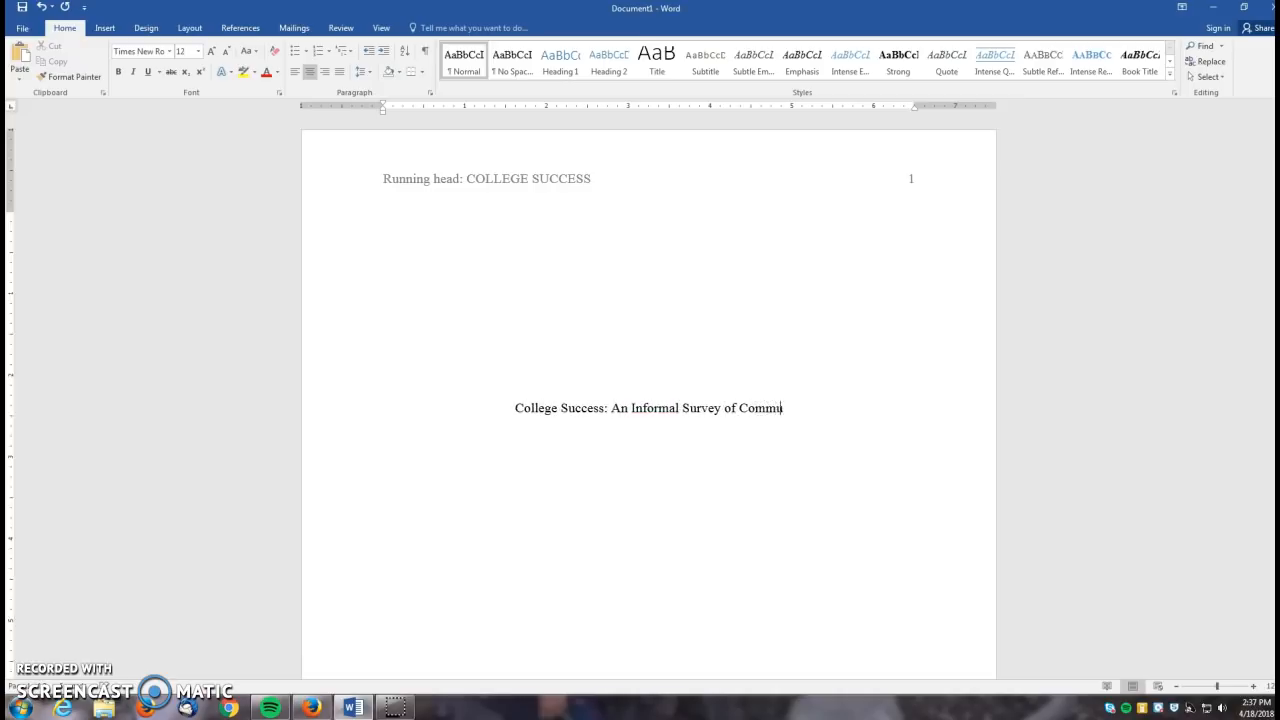
{"action": "type", "text": "nity College Students"}
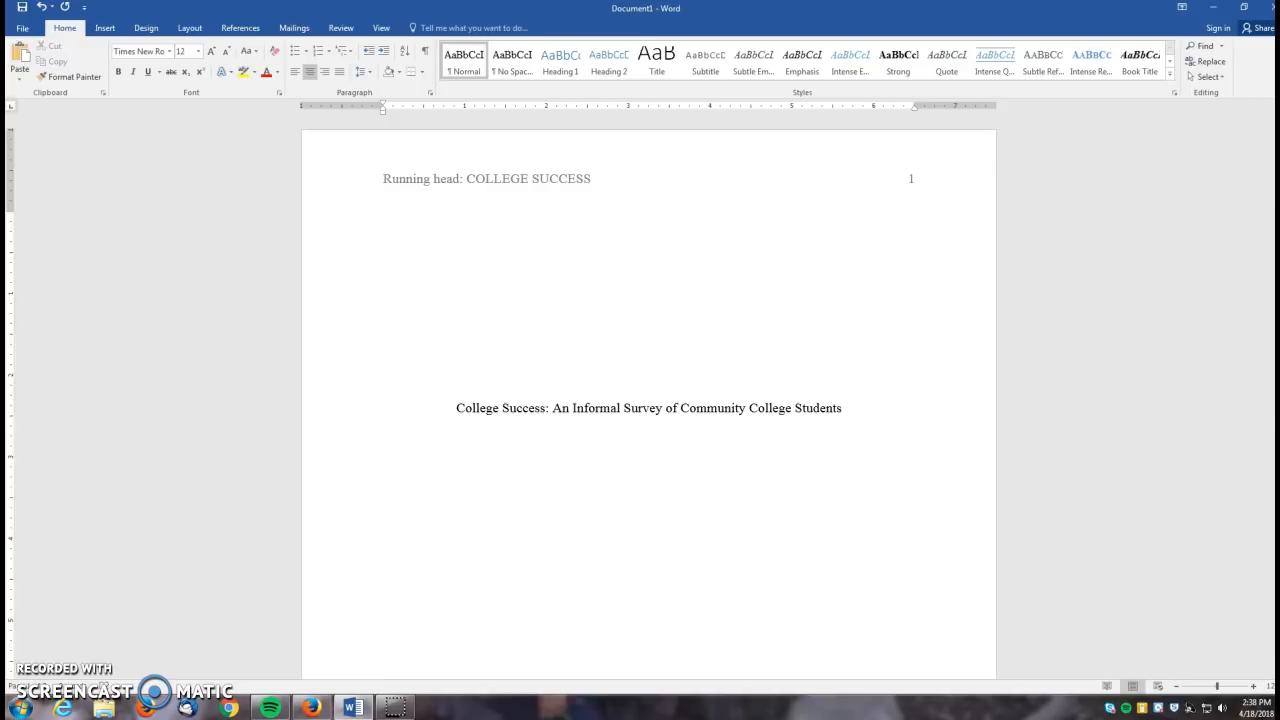
Below the title, add centred lines with the author's name, Delaware Technical Community College, and April 18, 2018
{"action": "type", "text": "Ima B. Student D"}
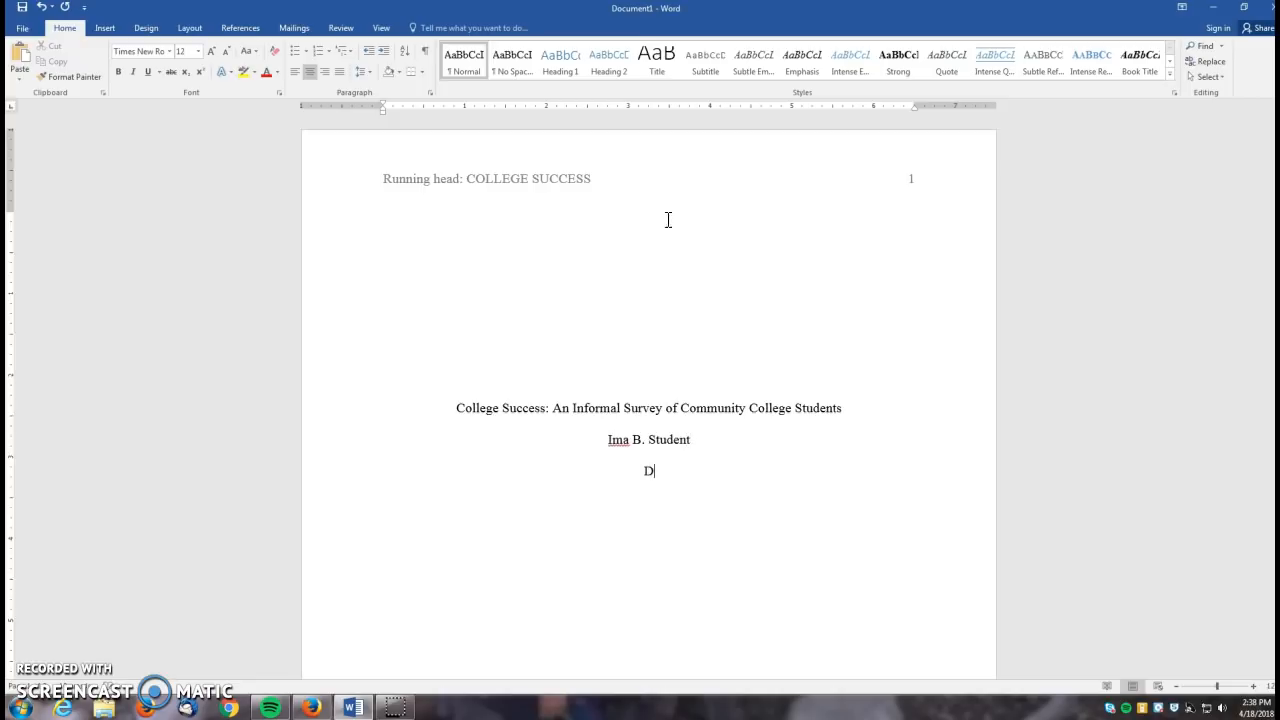
{"action": "type", "text": "elaware Technical Community College"}
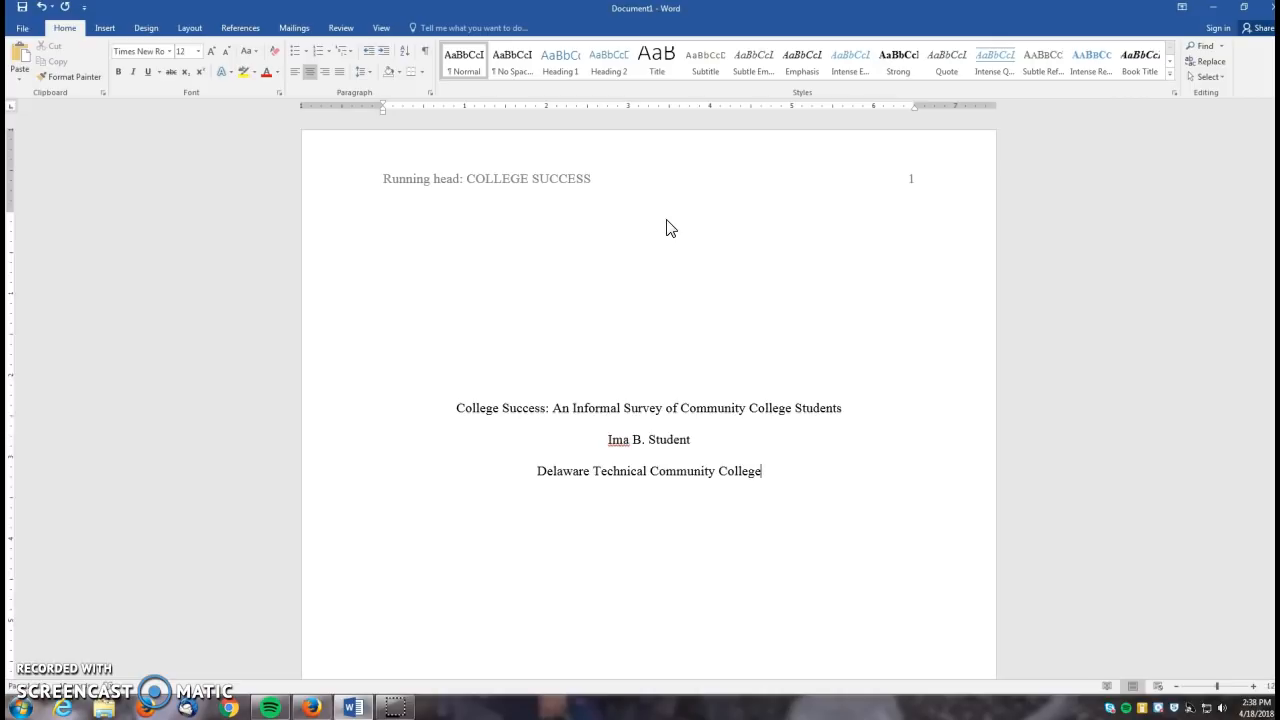
{"action": "key", "text": "Return"}
{"action": "type", "text": "April"}
{"action": "key", "text": "Return"}
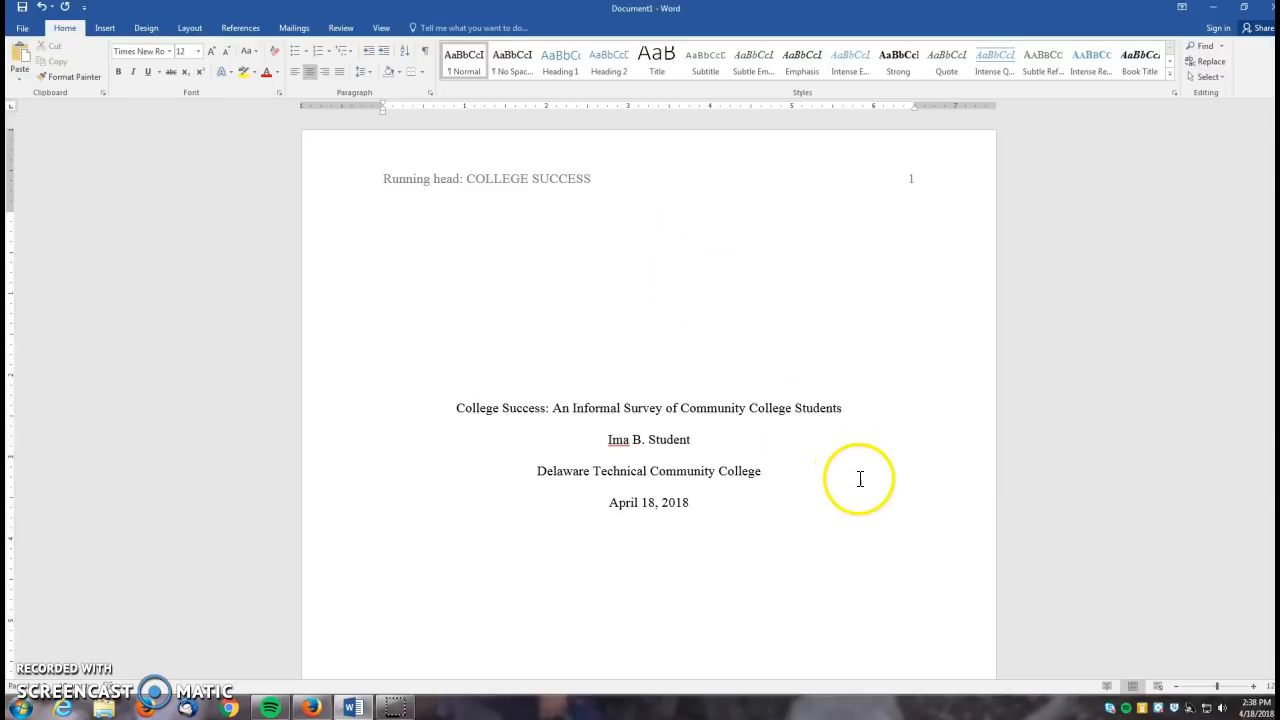
Move the title block down by one blank line on the title page, above "College Success: An Informal Survey of Community College Students"
{"action": "scroll", "coordinate": [871, 489], "scroll_direction": "down", "scroll_amount": 3}
{"action": "scroll", "coordinate": [873, 489], "scroll_direction": "down", "scroll_amount": 3}
{"action": "scroll", "coordinate": [873, 489], "scroll_direction": "up", "scroll_amount": 5}
{"action": "scroll", "coordinate": [873, 489], "scroll_direction": "up", "scroll_amount": 1}
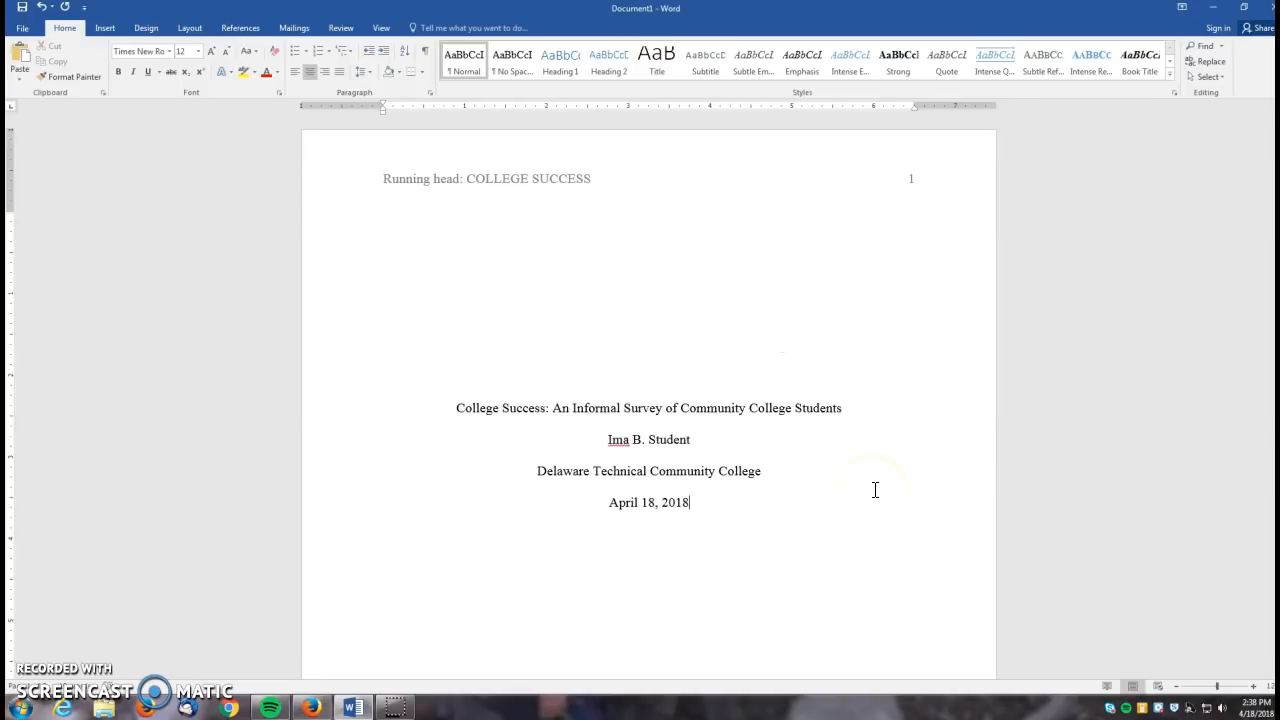
{"action": "left_click", "coordinate": [634, 369]}
{"action": "key", "text": "Return"}
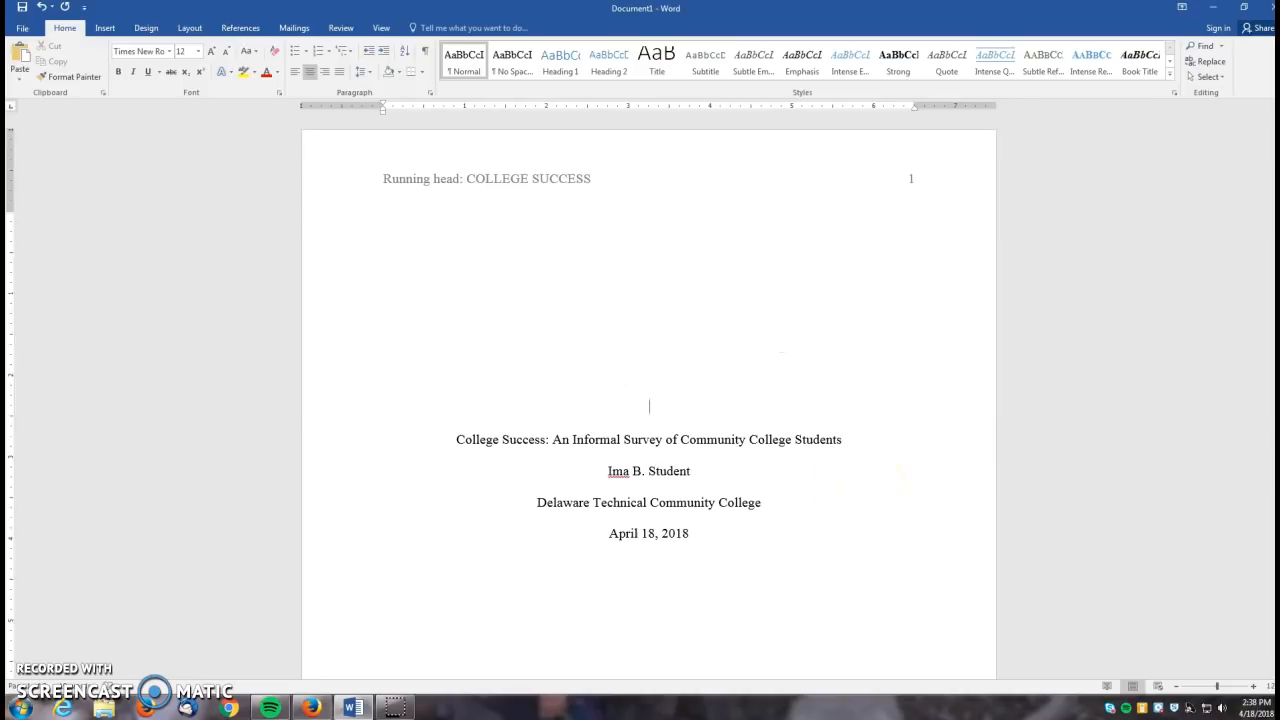
{"action": "key", "text": "Return"}
{"action": "scroll", "coordinate": [846, 560], "scroll_direction": "down", "scroll_amount": 6}
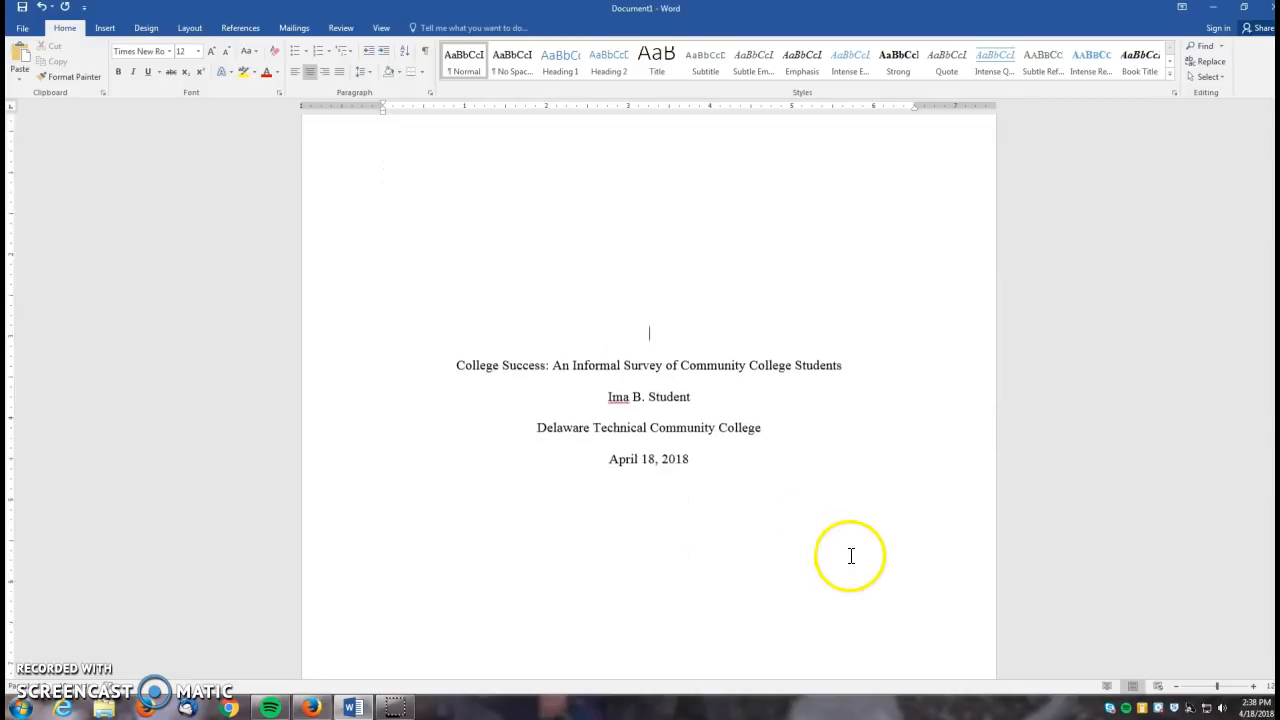
{"action": "scroll", "coordinate": [846, 568], "scroll_direction": "up", "scroll_amount": 6}
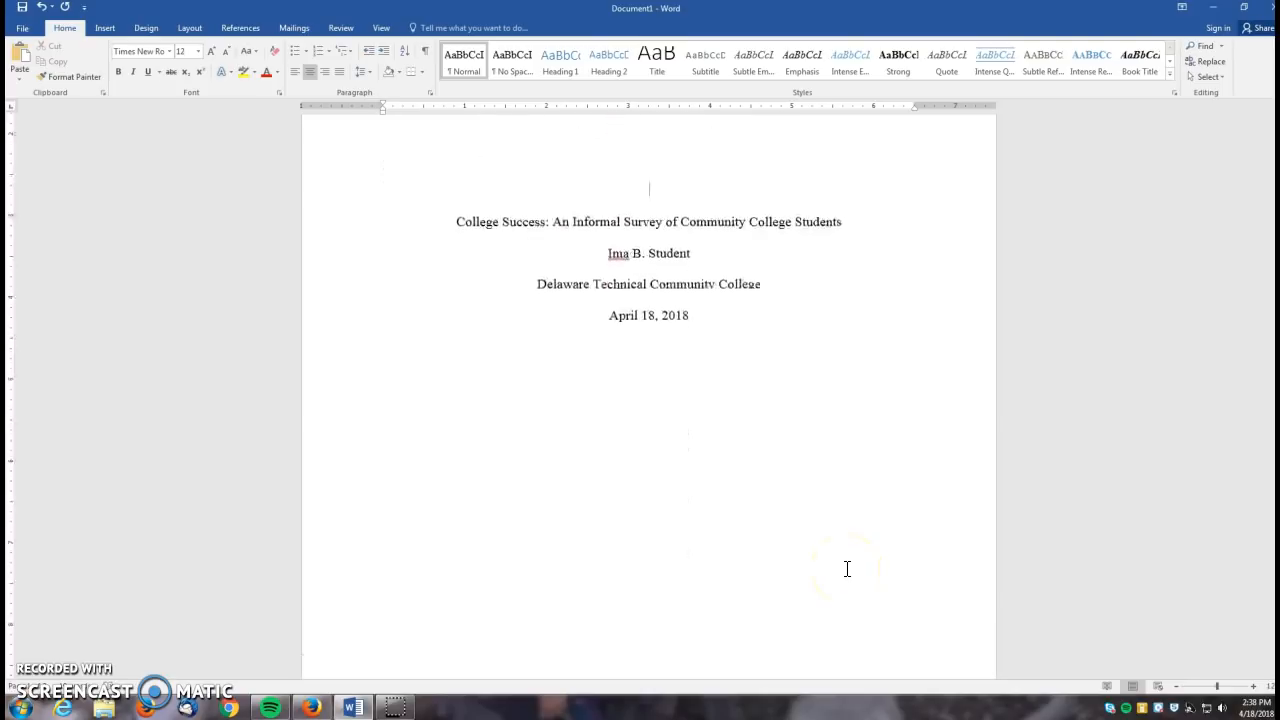
{"action": "key", "text": "BackSpace"}
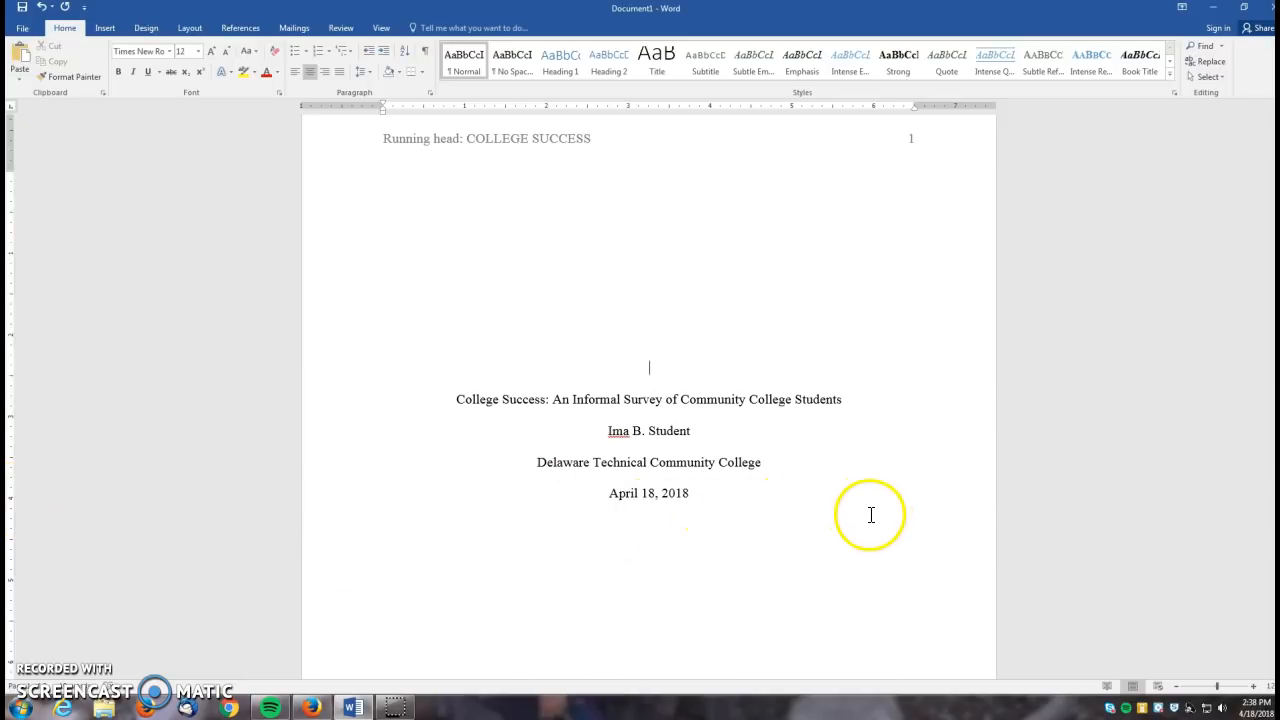
Set the line spacing of the first body line on page 2 to double (2.0)
{"action": "left_click", "coordinate": [758, 497]}
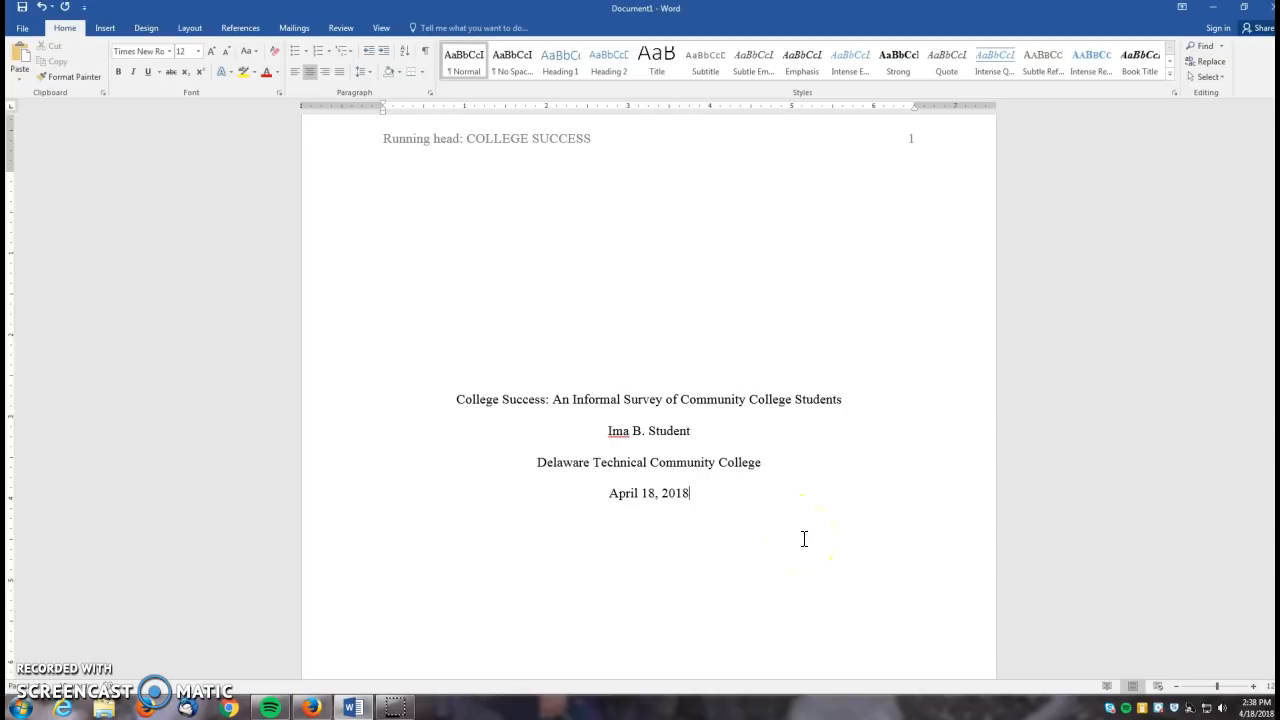
{"action": "scroll", "coordinate": [804, 539], "scroll_direction": "down", "scroll_amount": 10}
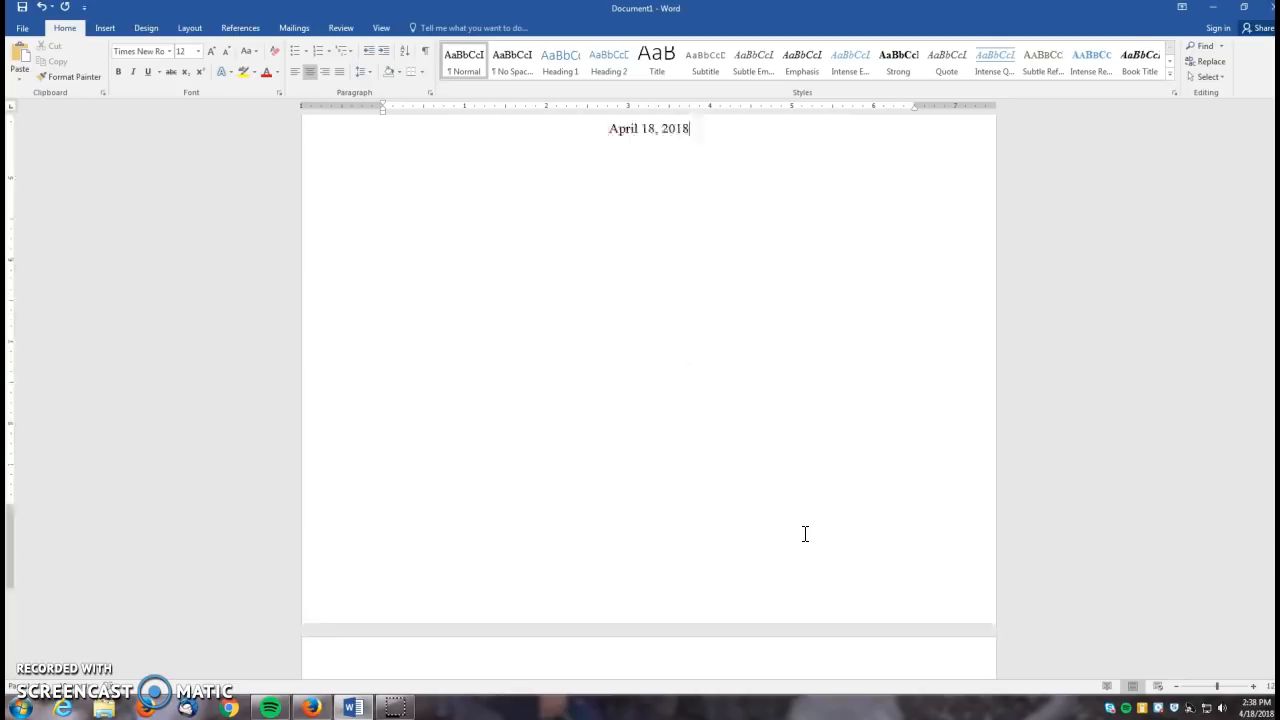
{"action": "left_click", "coordinate": [480, 489]}
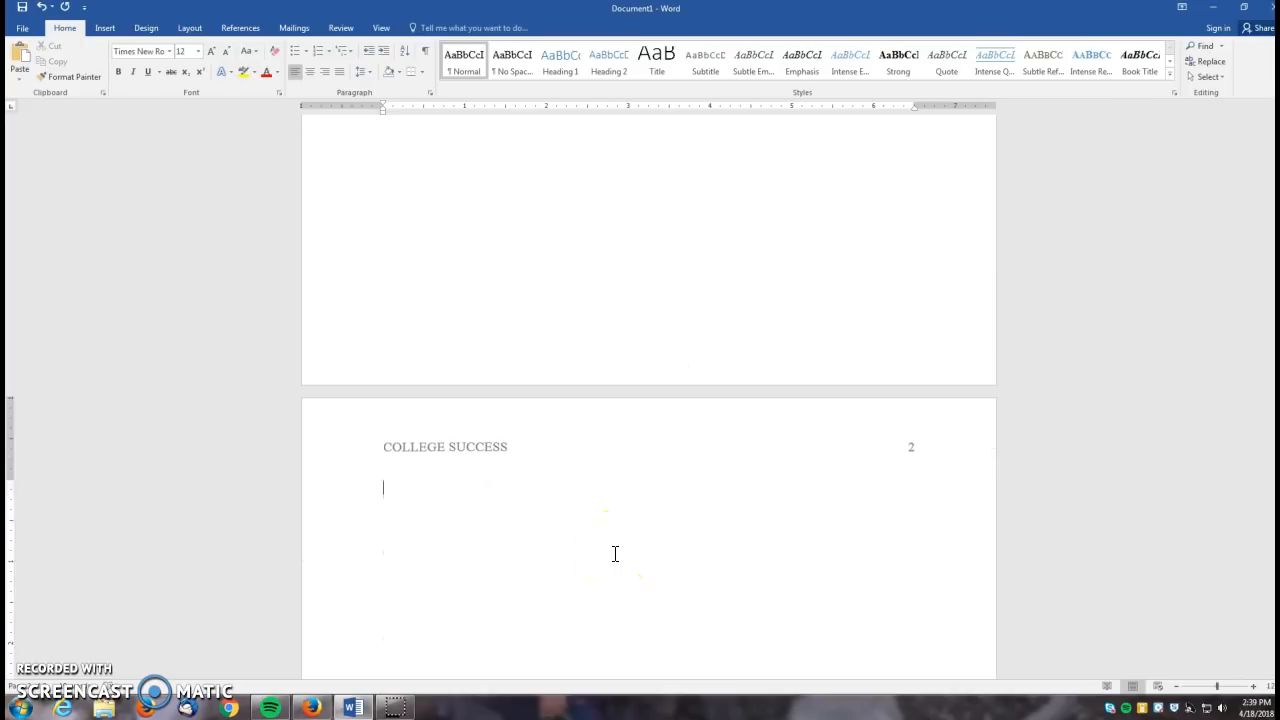
{"action": "left_click", "coordinate": [365, 72]}
{"action": "left_click", "coordinate": [385, 136]}
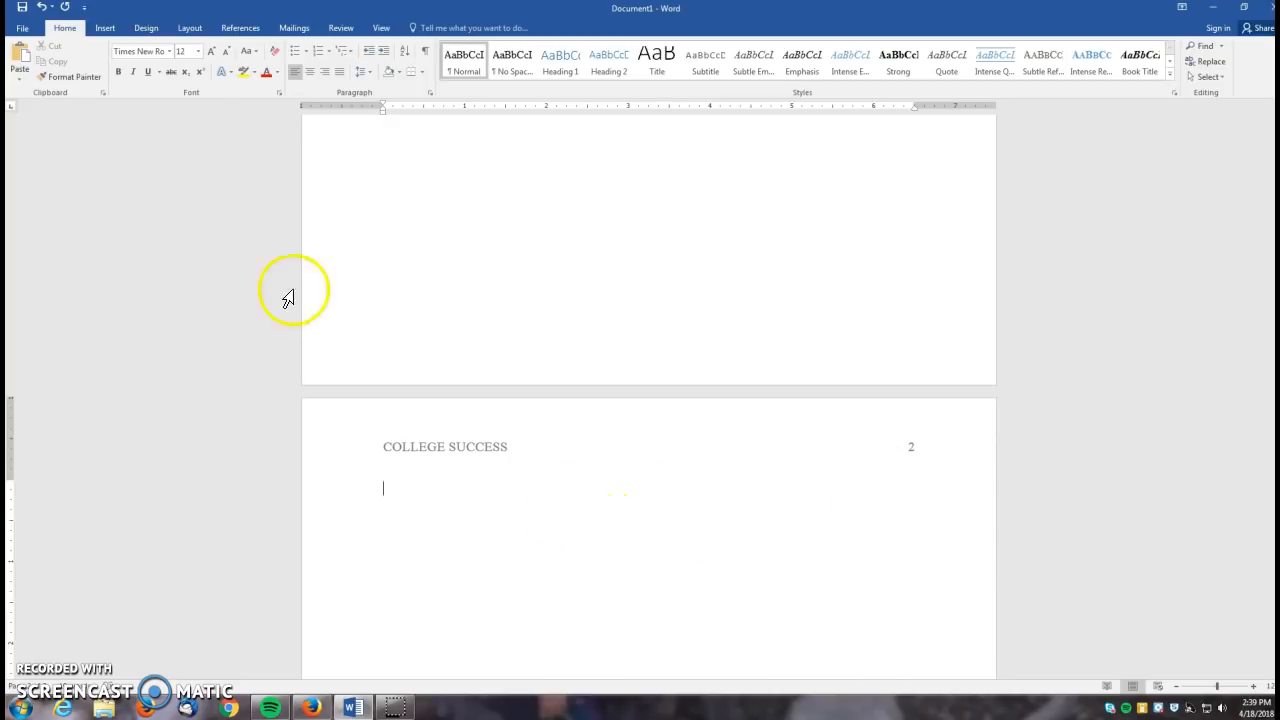
Enter the centred title "College Success: An Informal Survey of Community College Students" on the first line of page 2
{"action": "left_click", "coordinate": [309, 72]}
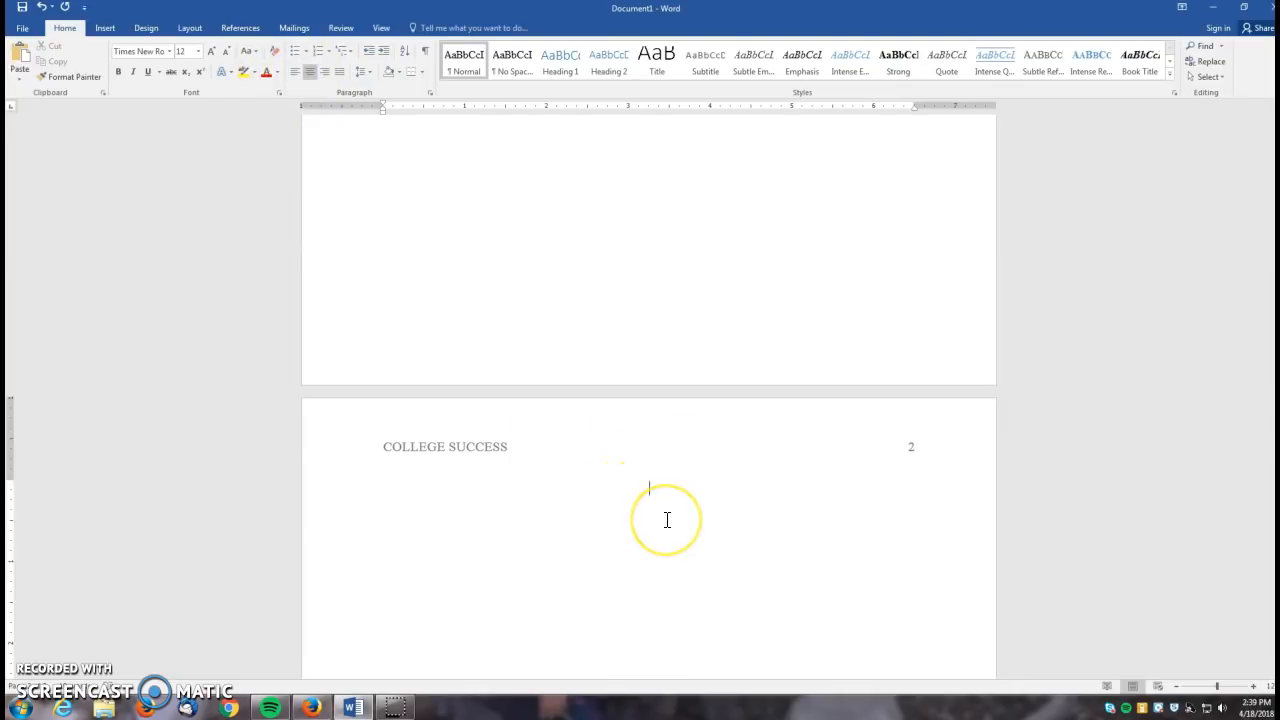
{"action": "type", "text": "College Success: An Infor"}
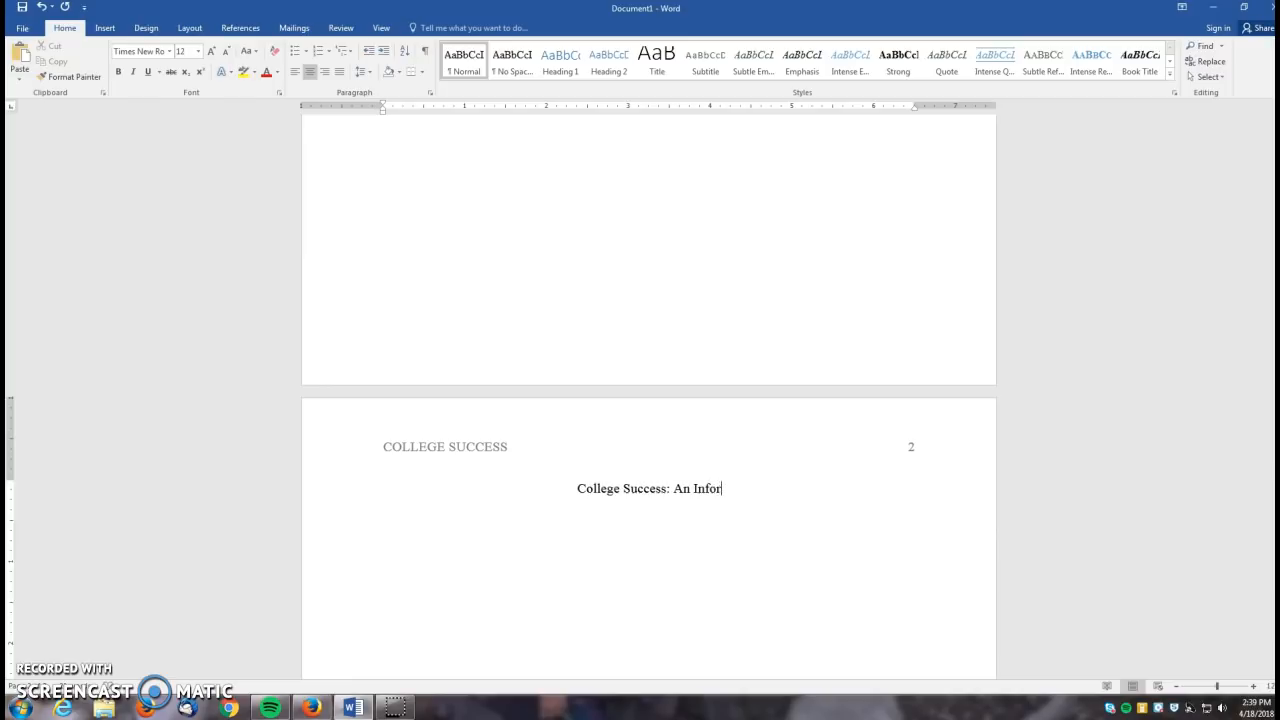
{"action": "type", "text": "mal Survey of C"}
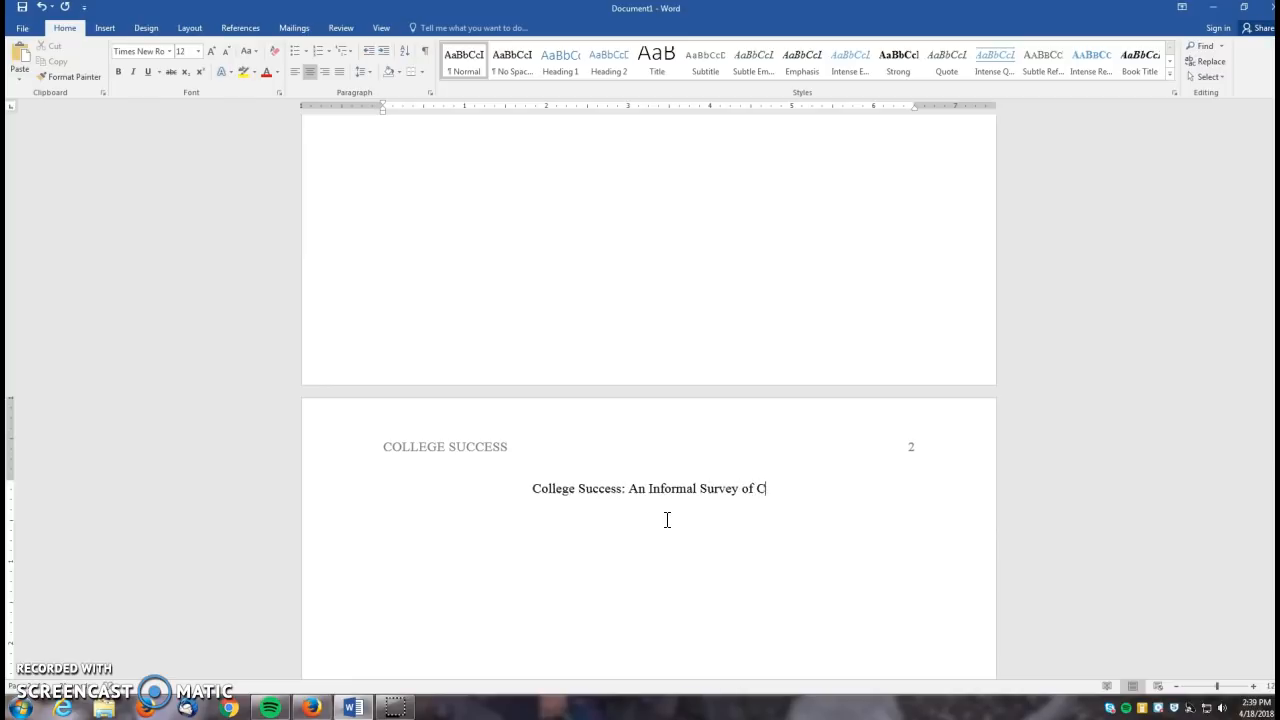
{"action": "type", "text": "ommunity Colle"}
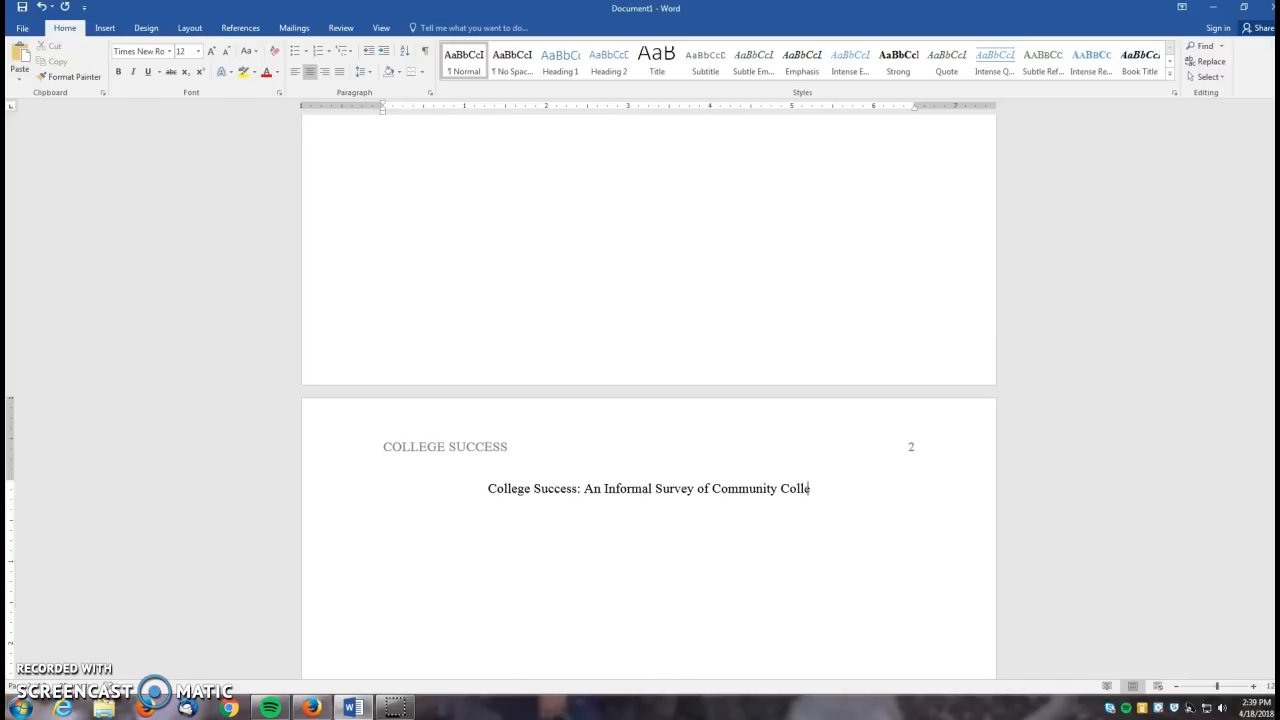
{"action": "type", "text": "ge Students"}
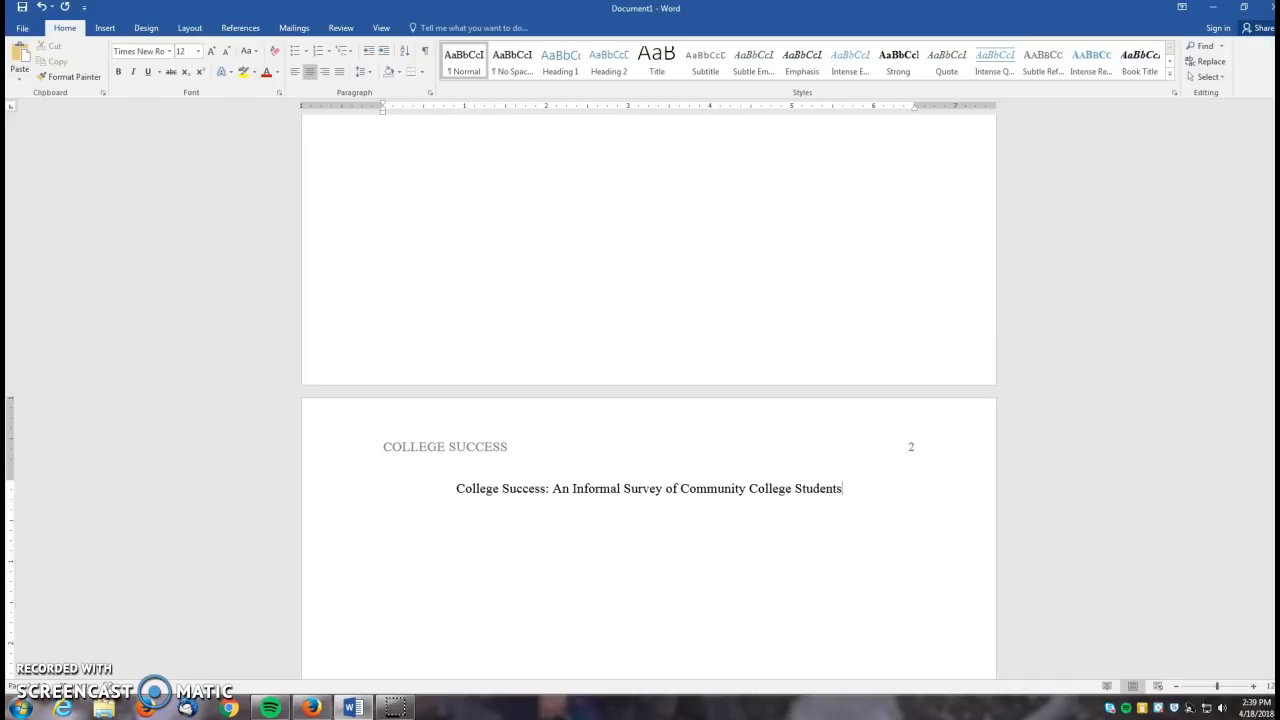
Below the page 2 title, add a left-aligned paragraph with an indented first line starting "Here begin typing the", and review the title page
{"action": "left_click", "coordinate": [295, 78]}
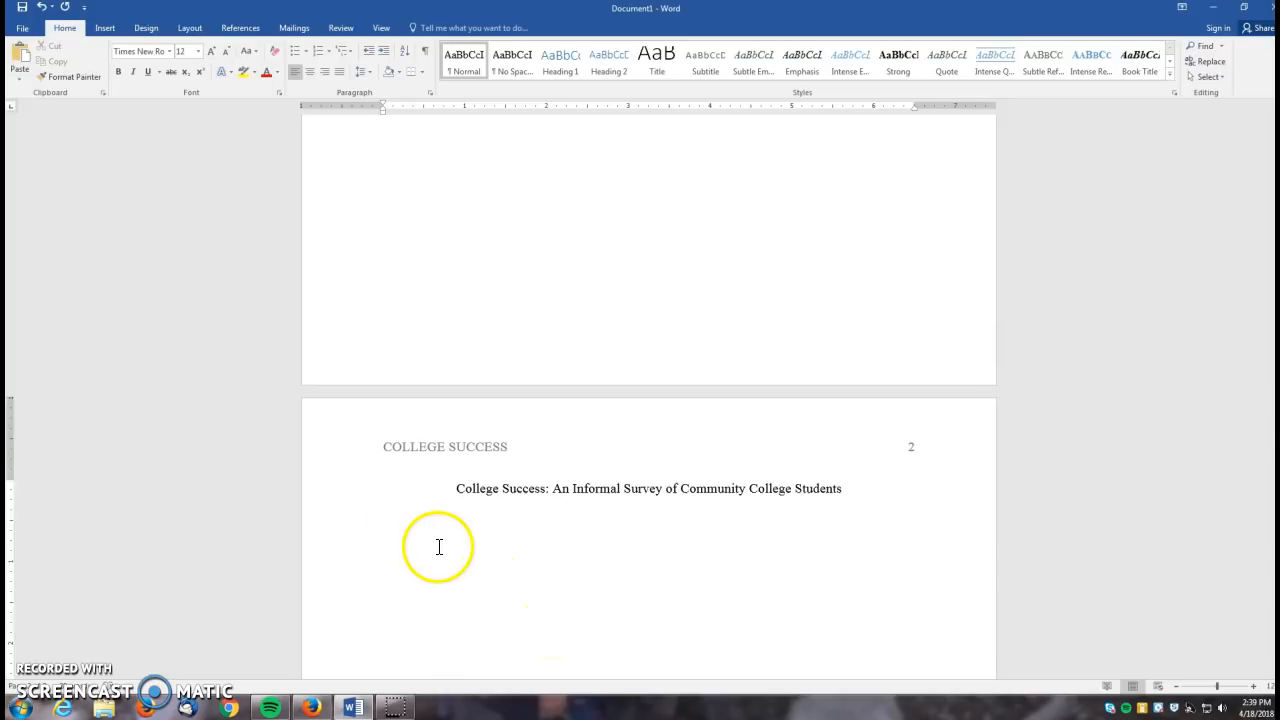
{"action": "type", "text": "Here begin typing"}
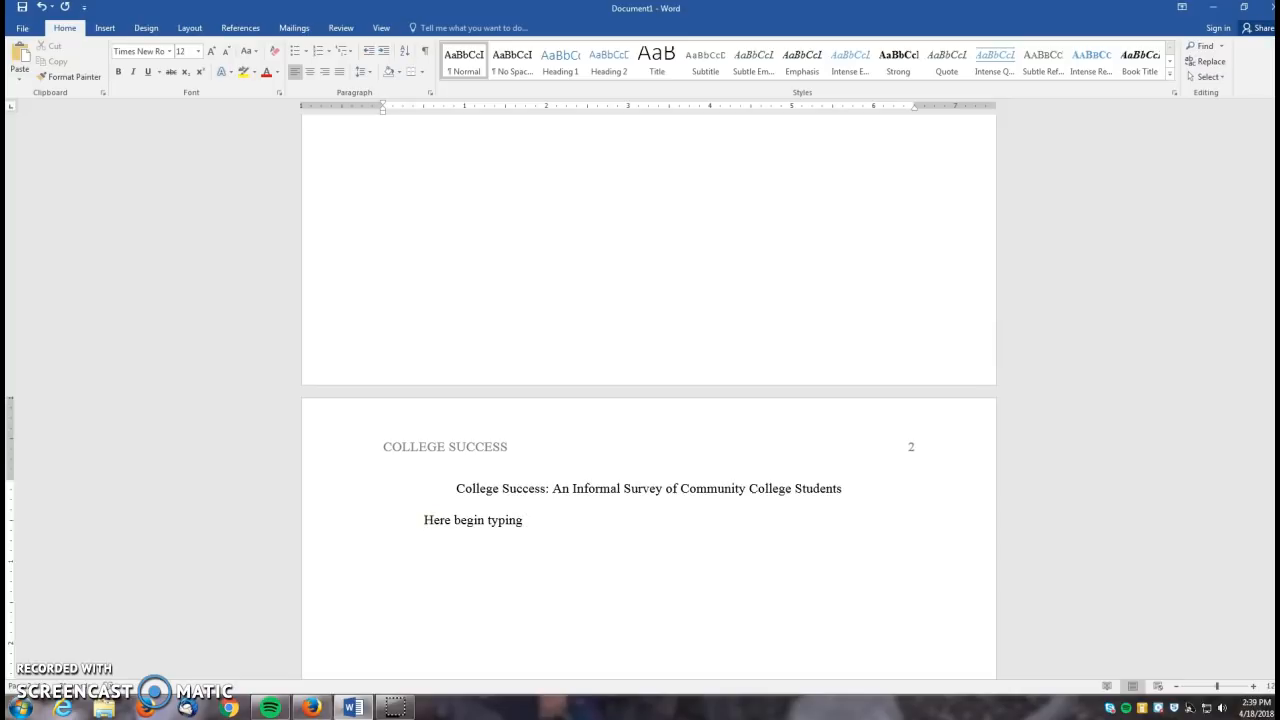
{"action": "type", "text": " the pape"}
{"action": "scroll", "coordinate": [690, 598], "scroll_direction": "up", "scroll_amount": 10}
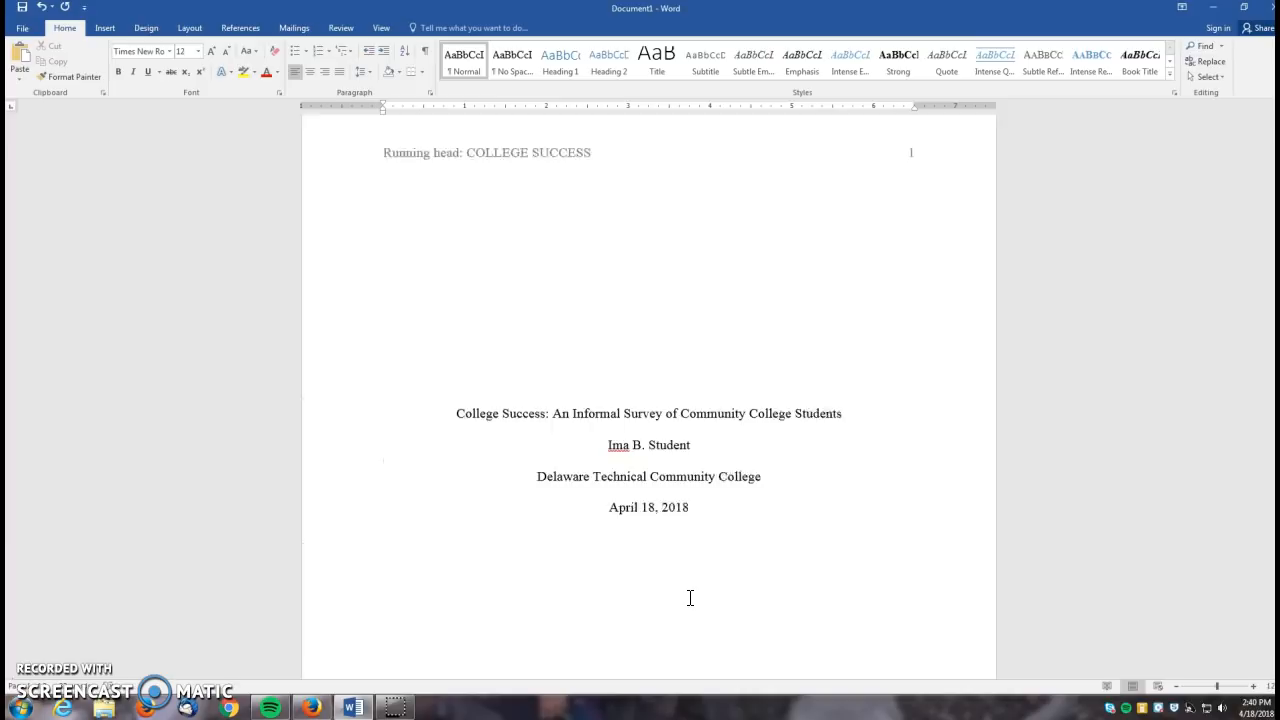